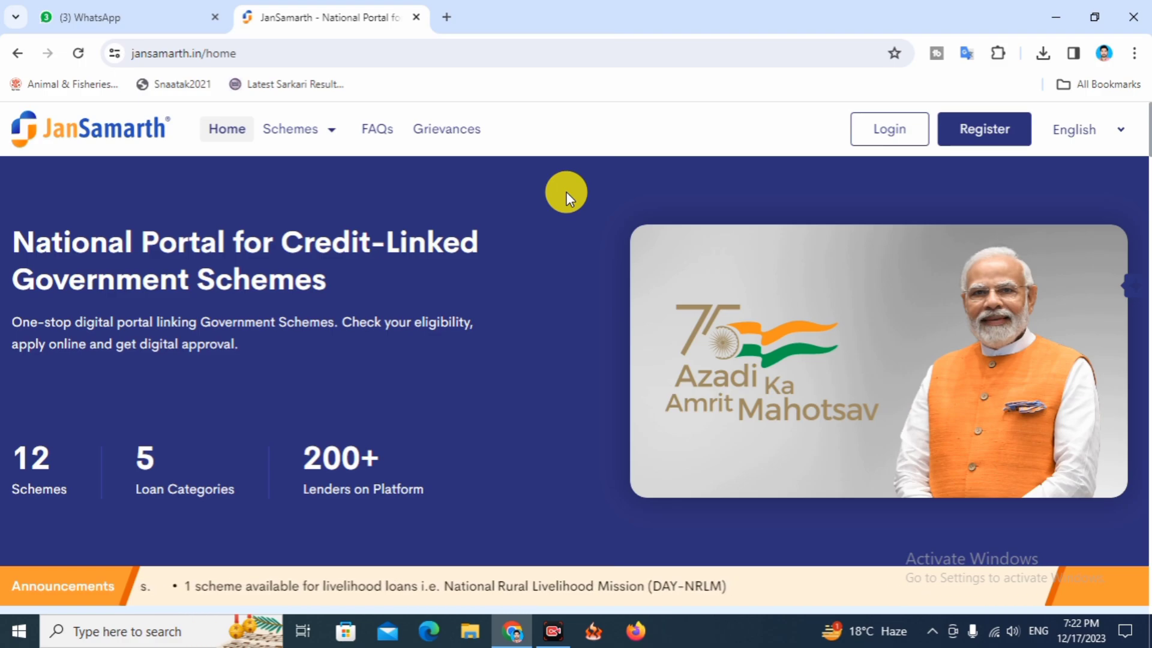
Look through the loan categories and their short descriptions on the portal's home page
scroll(564, 270, "down", 5)
scroll(543, 322, "up", 5)
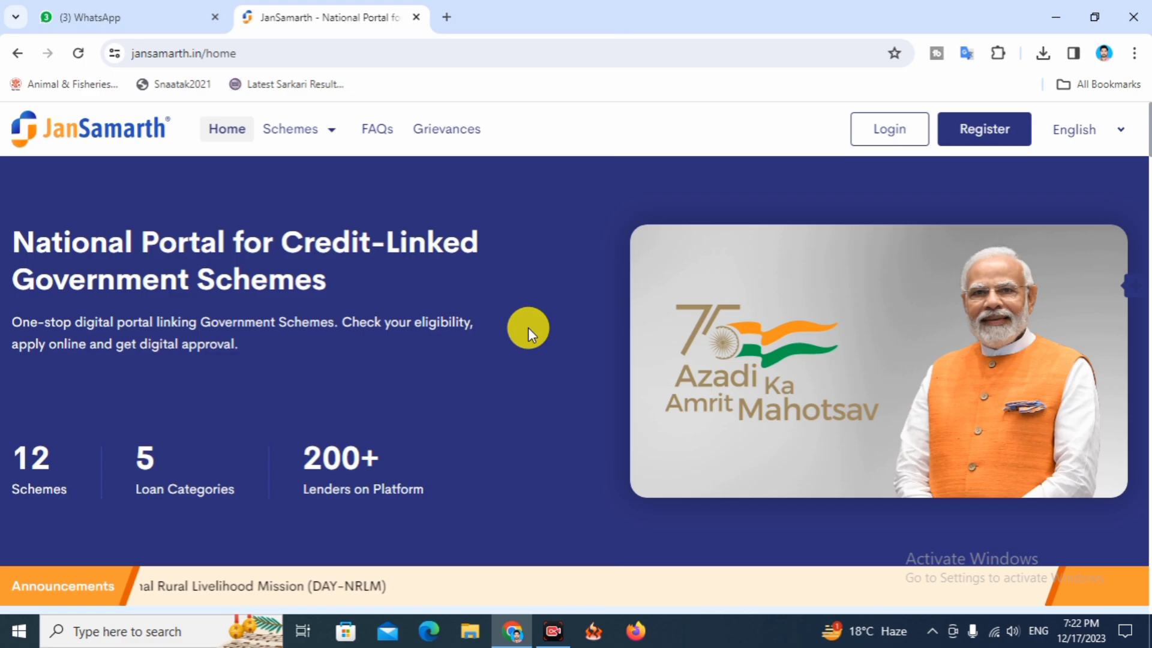
scroll(528, 328, "down", 6)
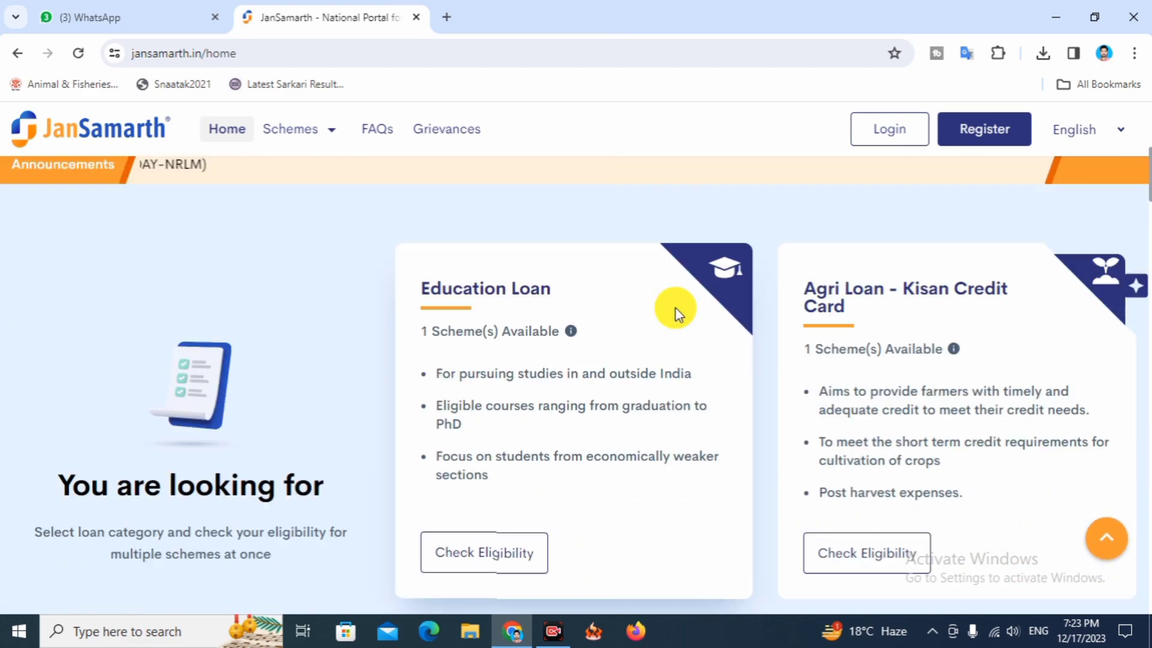
scroll(675, 307, "up", 5)
scroll(675, 307, "down", 5)
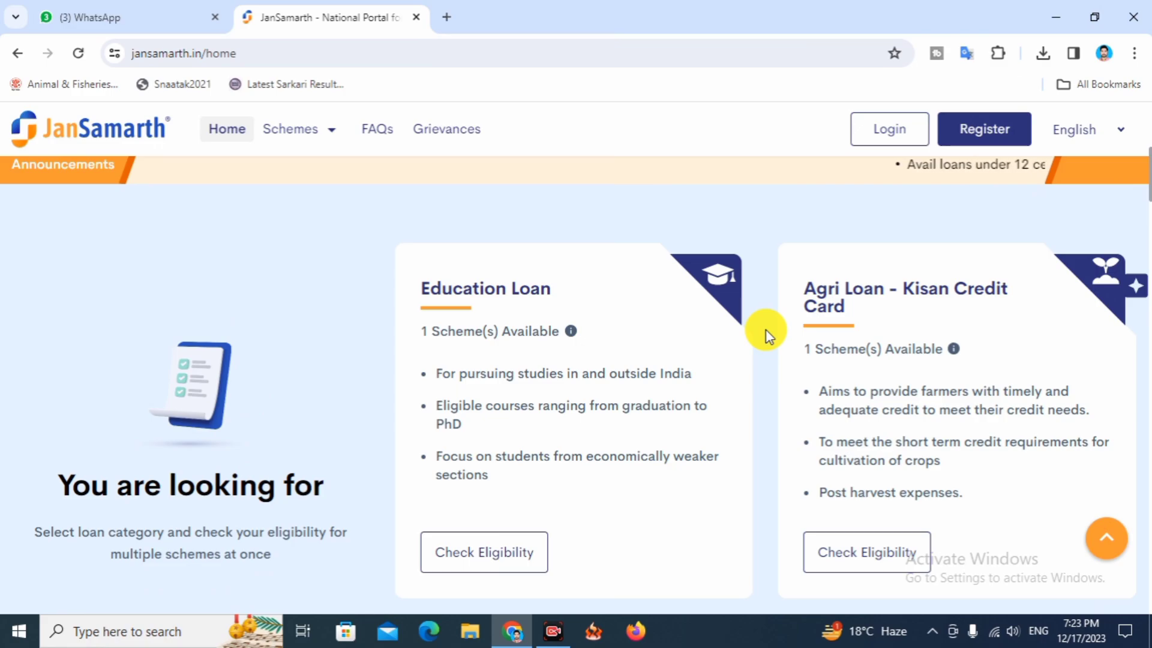
scroll(766, 330, "down", 7)
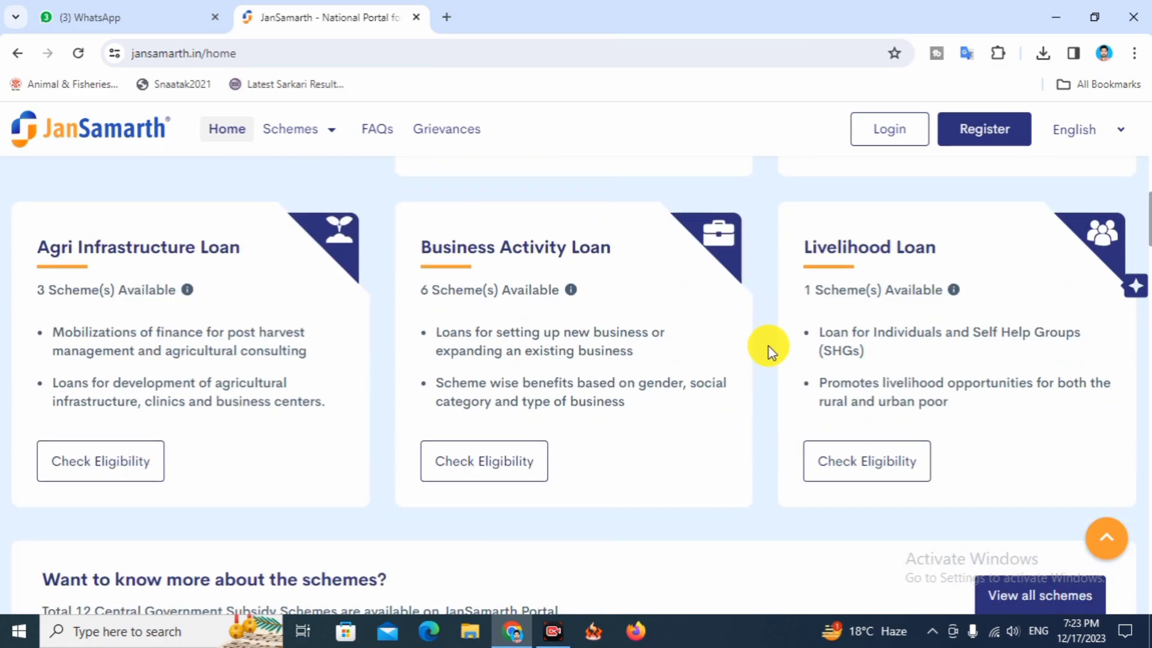
scroll(762, 360, "up", 5)
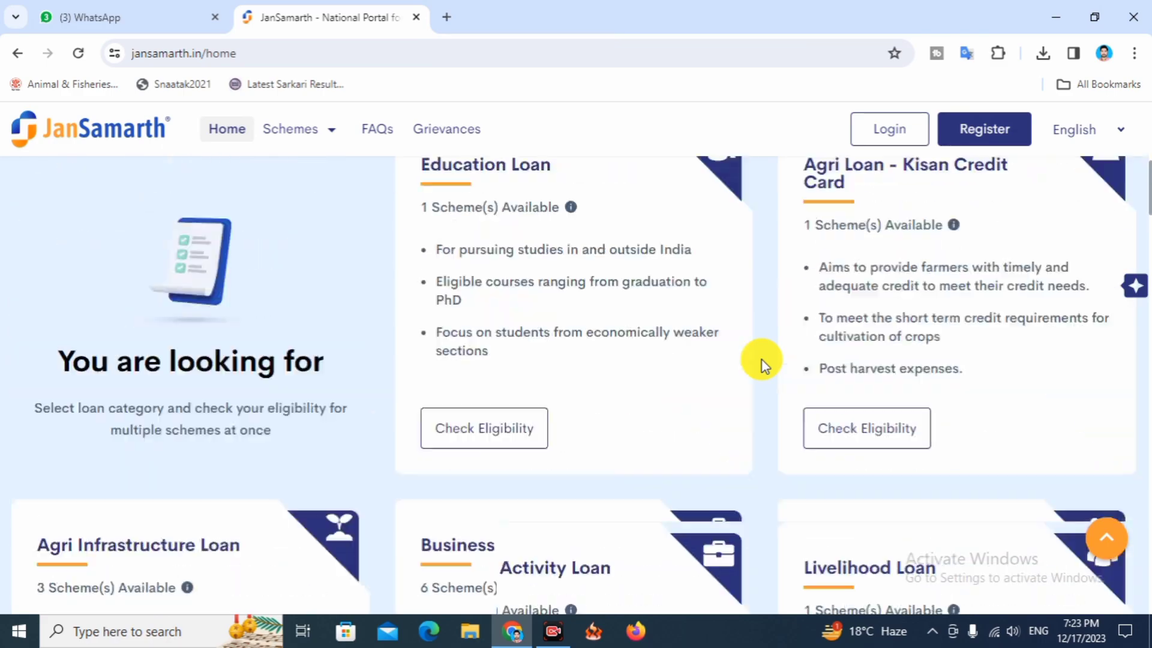
scroll(761, 360, "down", 8)
scroll(765, 398, "up", 4)
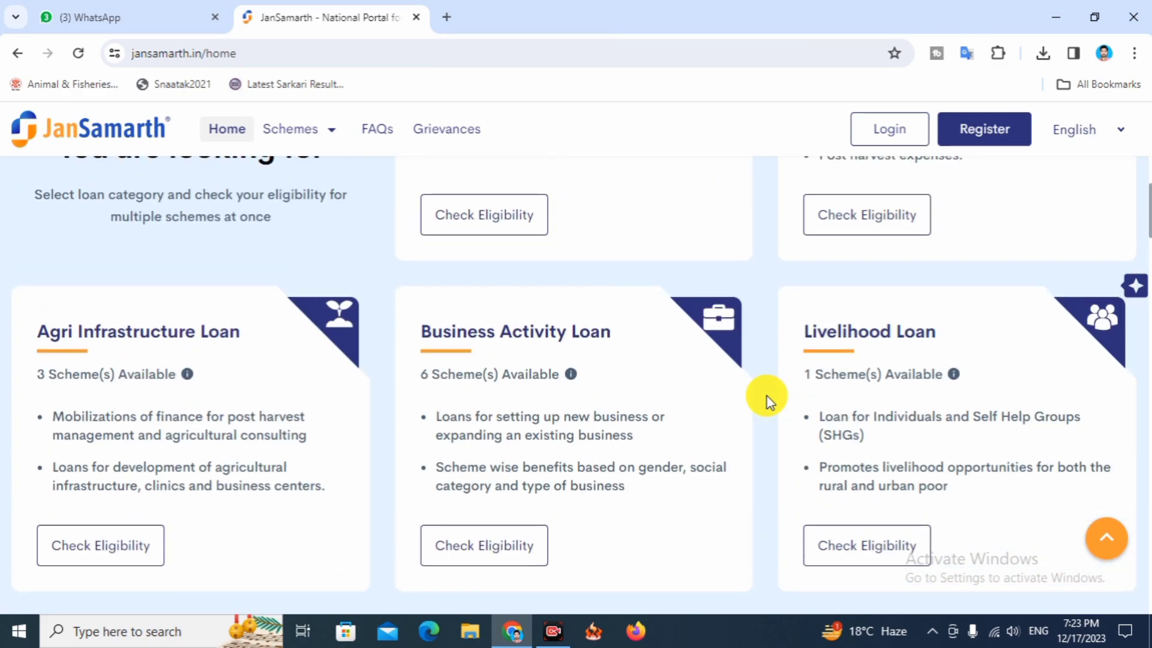
scroll(765, 395, "up", 5)
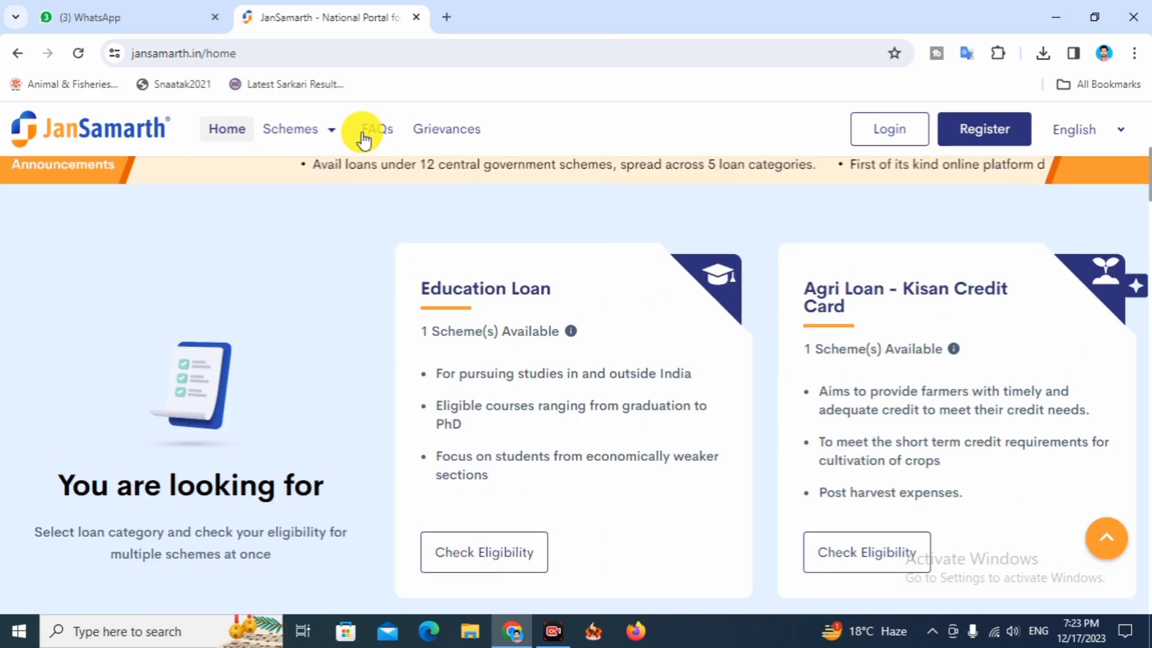
mouse_move(294, 128)
mouse_move(344, 265)
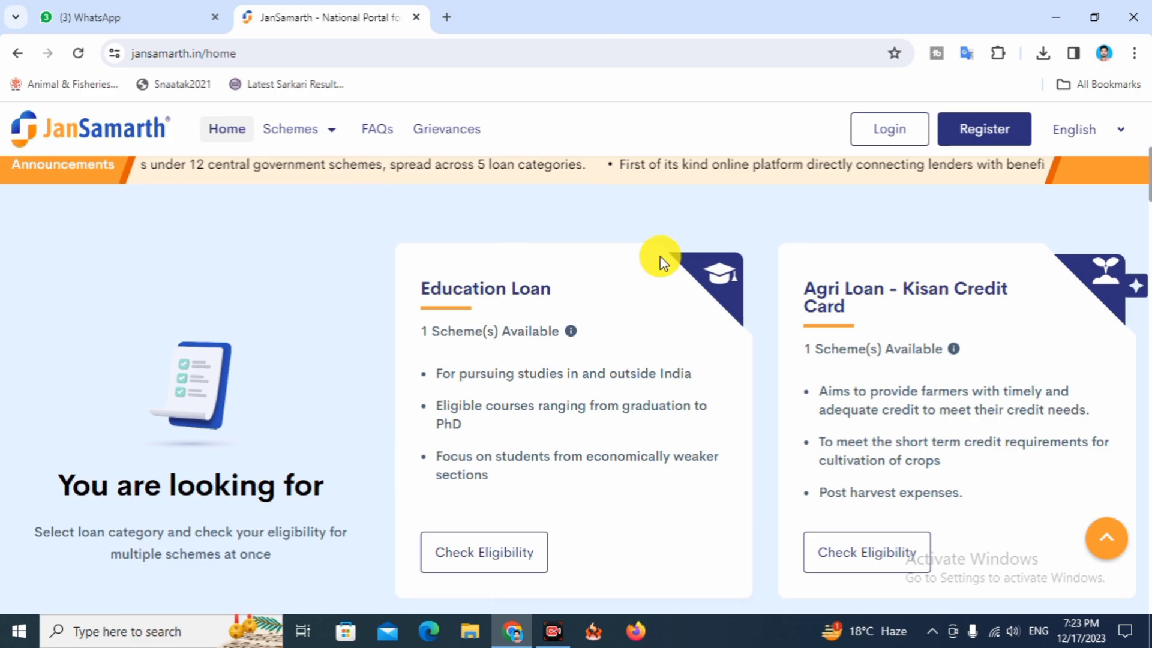
Open the eligibility check for the Business Activity Loan
scroll(718, 360, "down", 3)
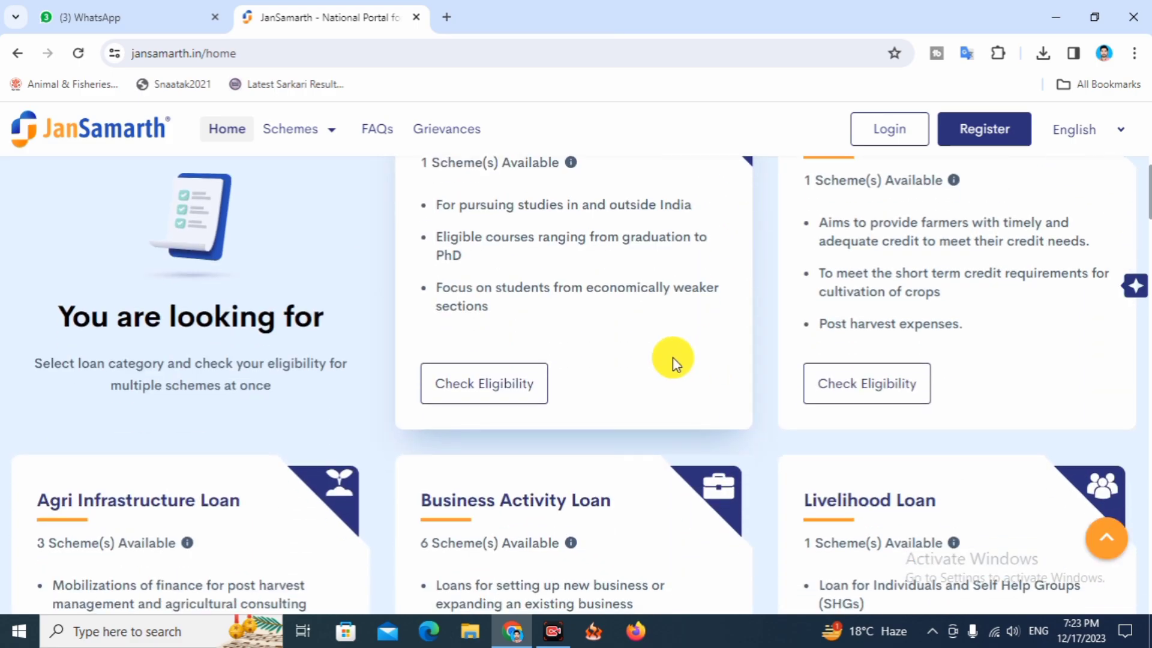
scroll(674, 360, "down", 5)
scroll(616, 299, "up", 3)
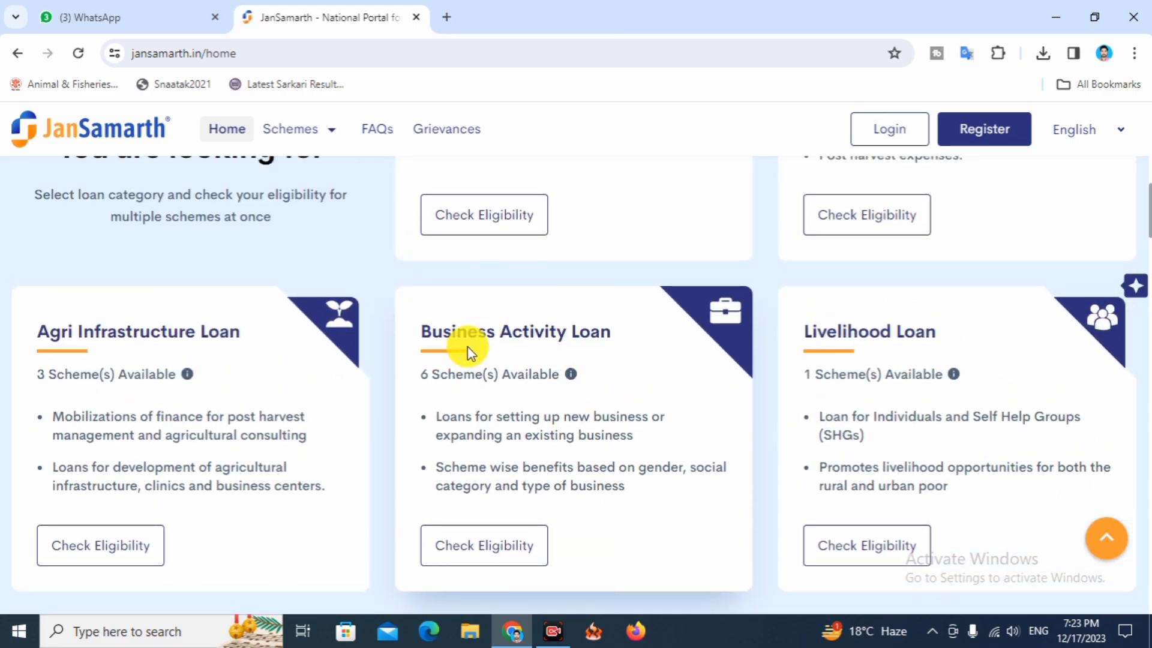
scroll(474, 366, "down", 3)
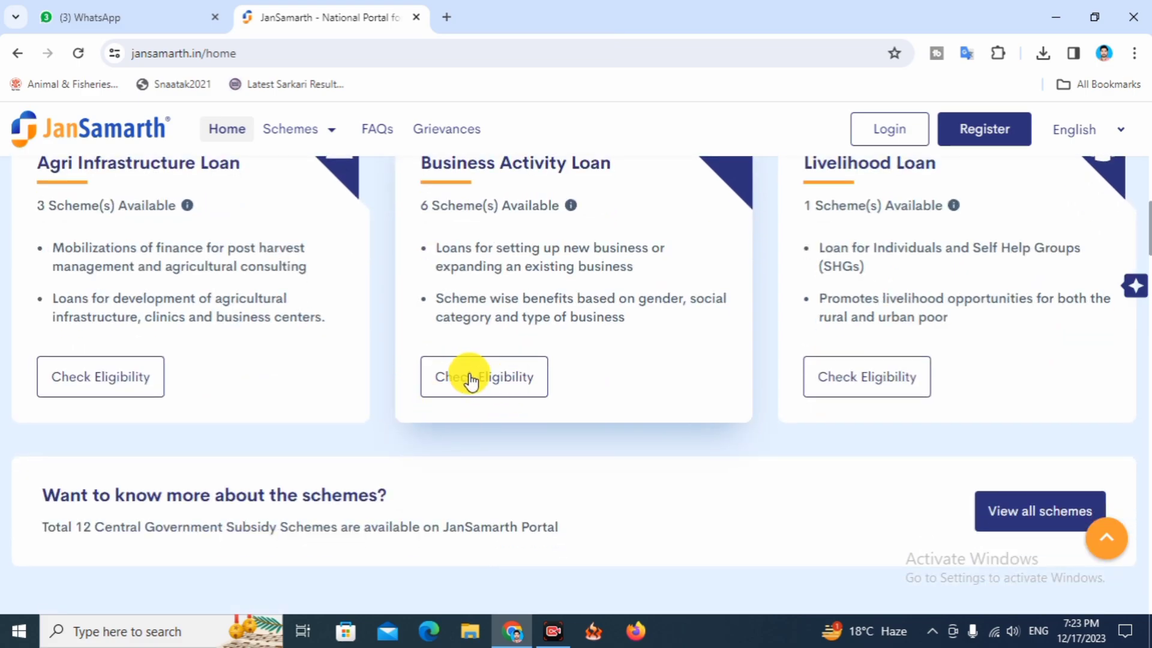
left_click(471, 378)
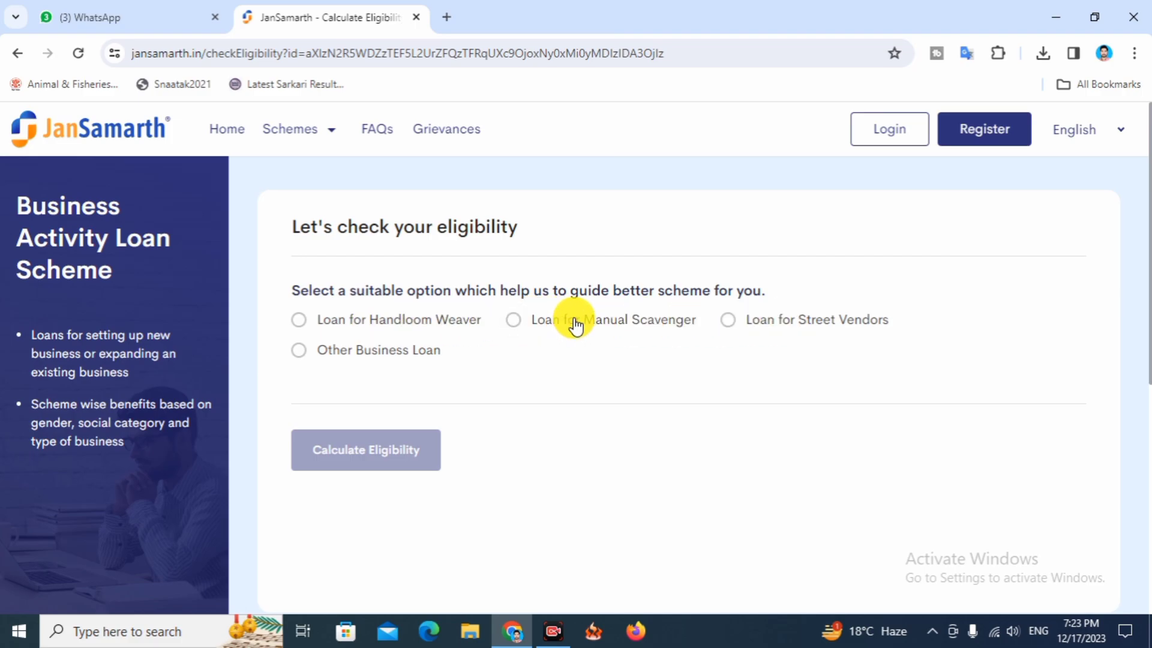
Choose Other Business Loan with New business activity, answering Yes to having passed class 8 and No to EDP training
left_click(299, 351)
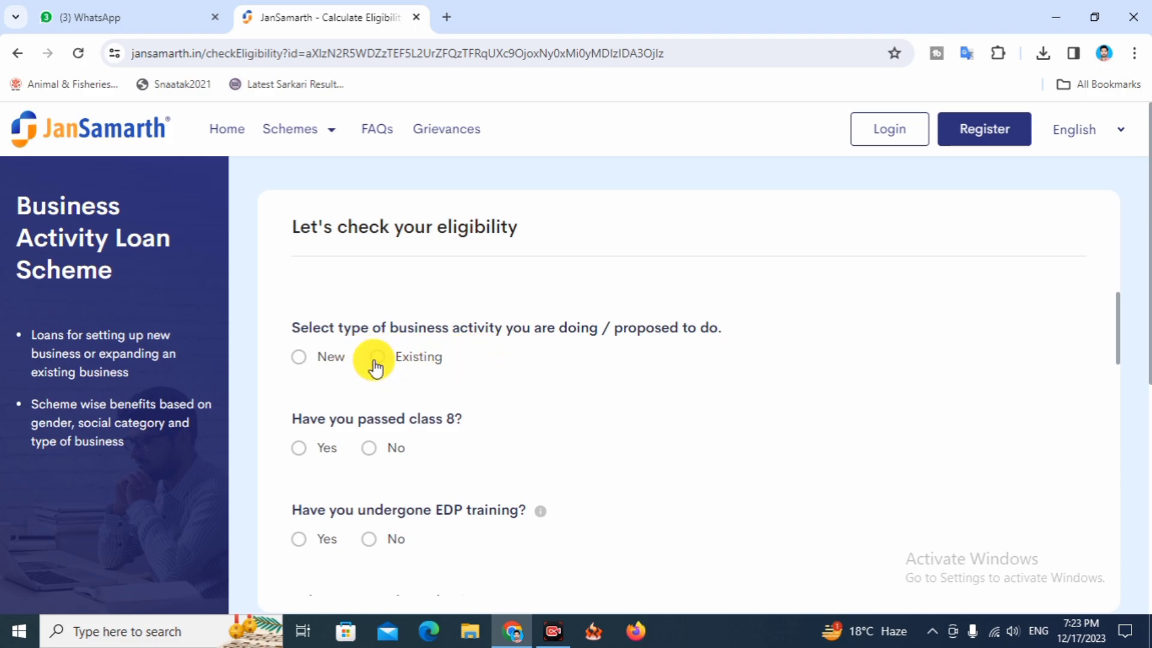
left_click(298, 360)
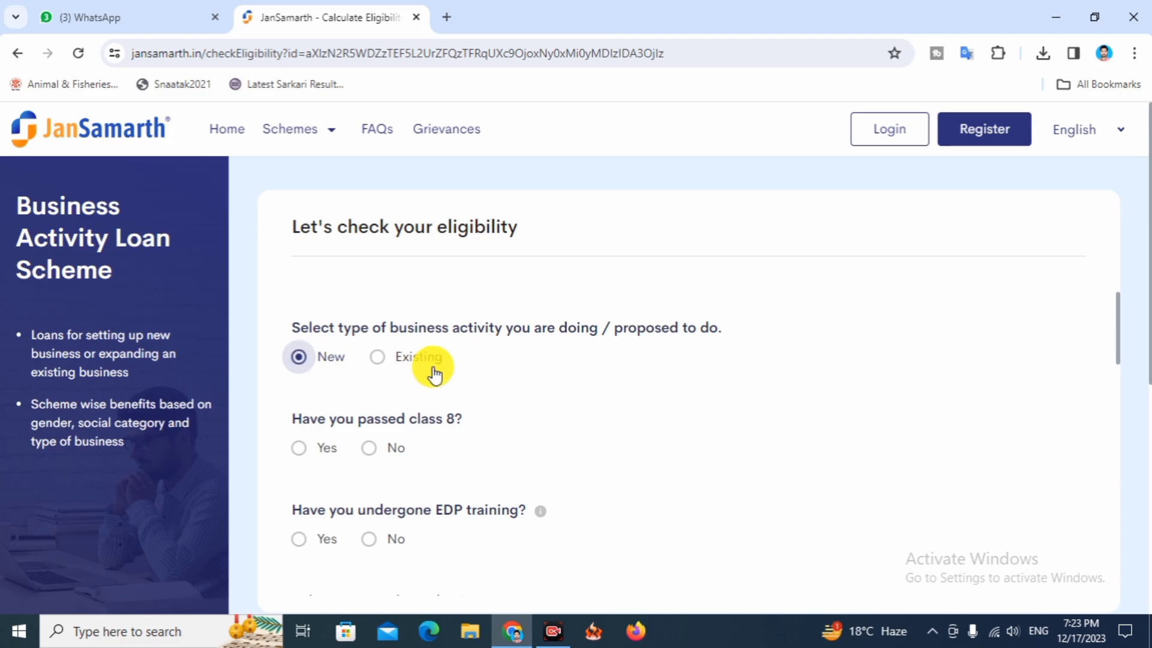
scroll(434, 372, "down", 1)
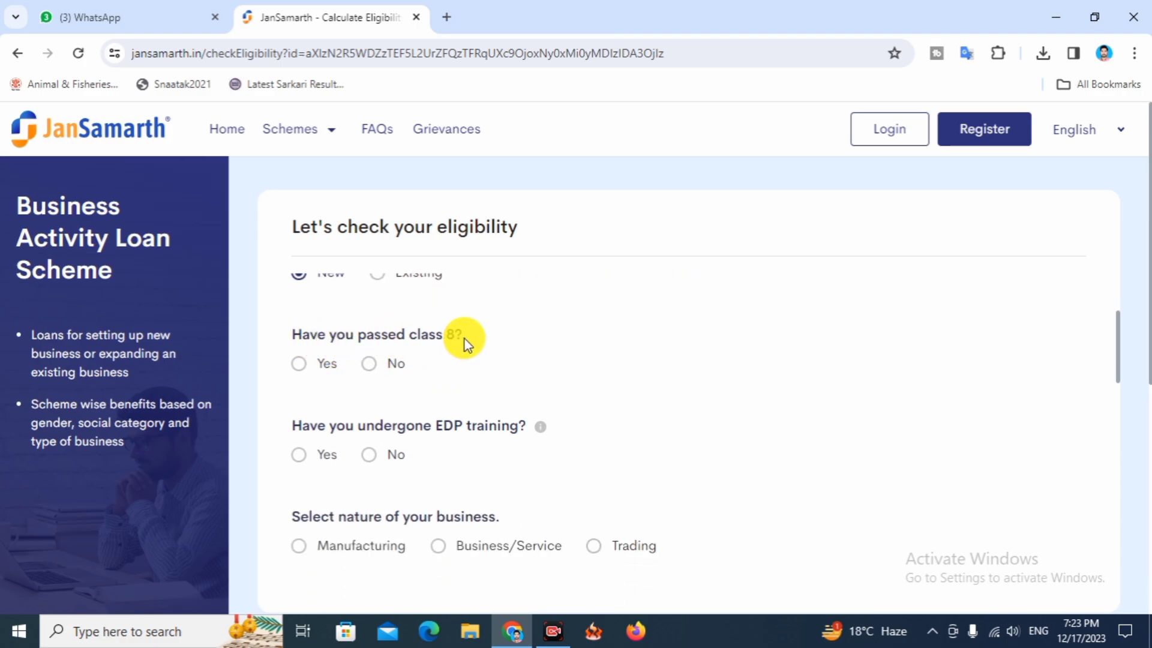
left_click(303, 364)
scroll(404, 362, "down", 1)
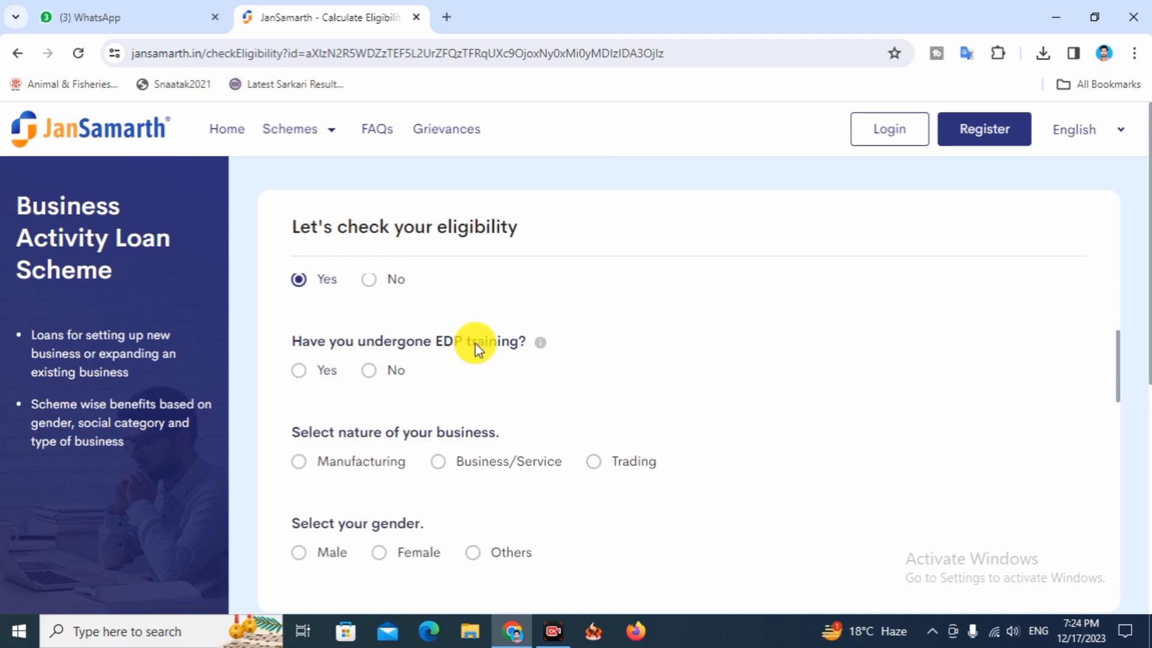
left_click(368, 370)
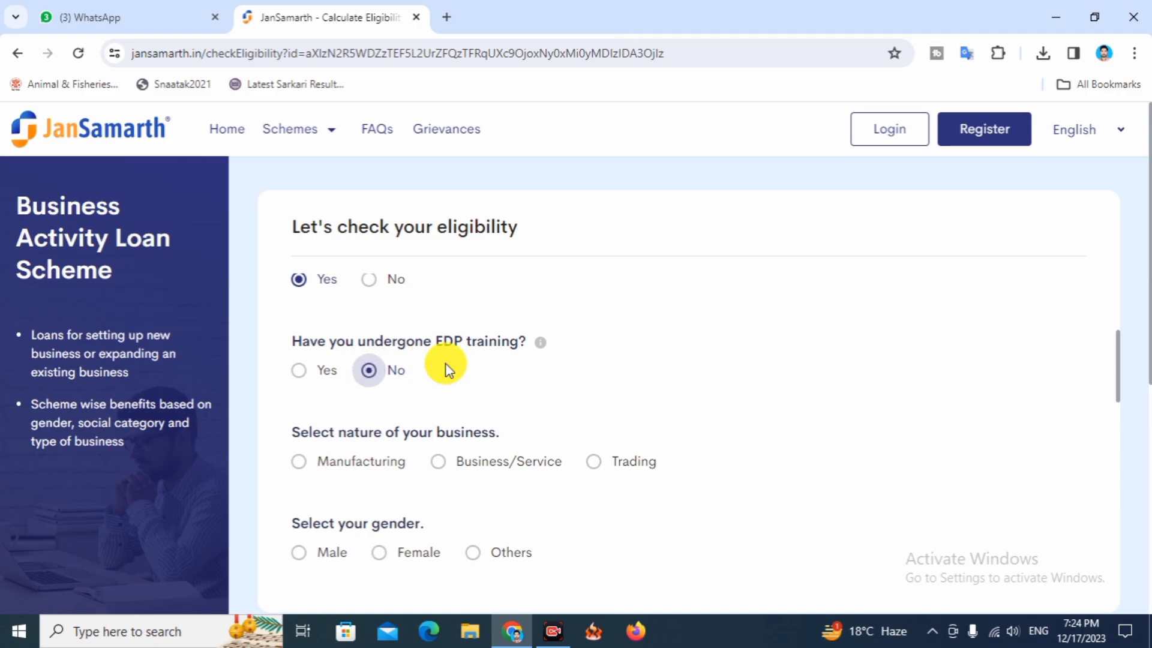
Set the nature of business to Business/Service, the gender to Male and the social category to OBC
scroll(450, 363, "down", 2)
scroll(420, 360, "up", 1)
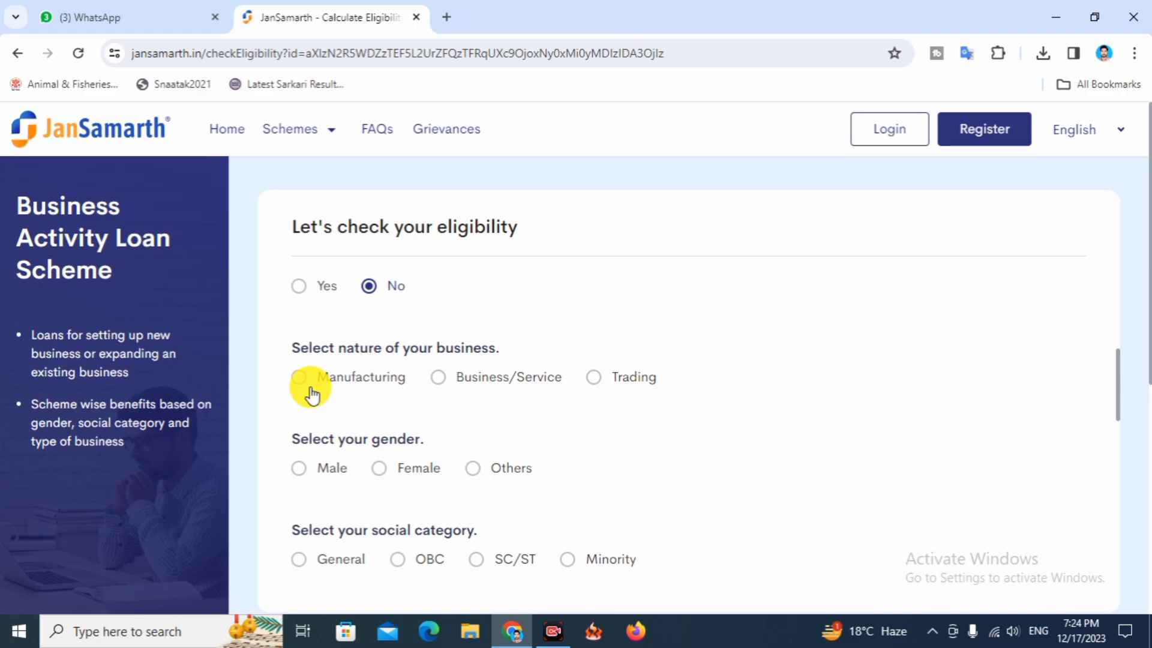
left_click(439, 378)
scroll(501, 403, "down", 1)
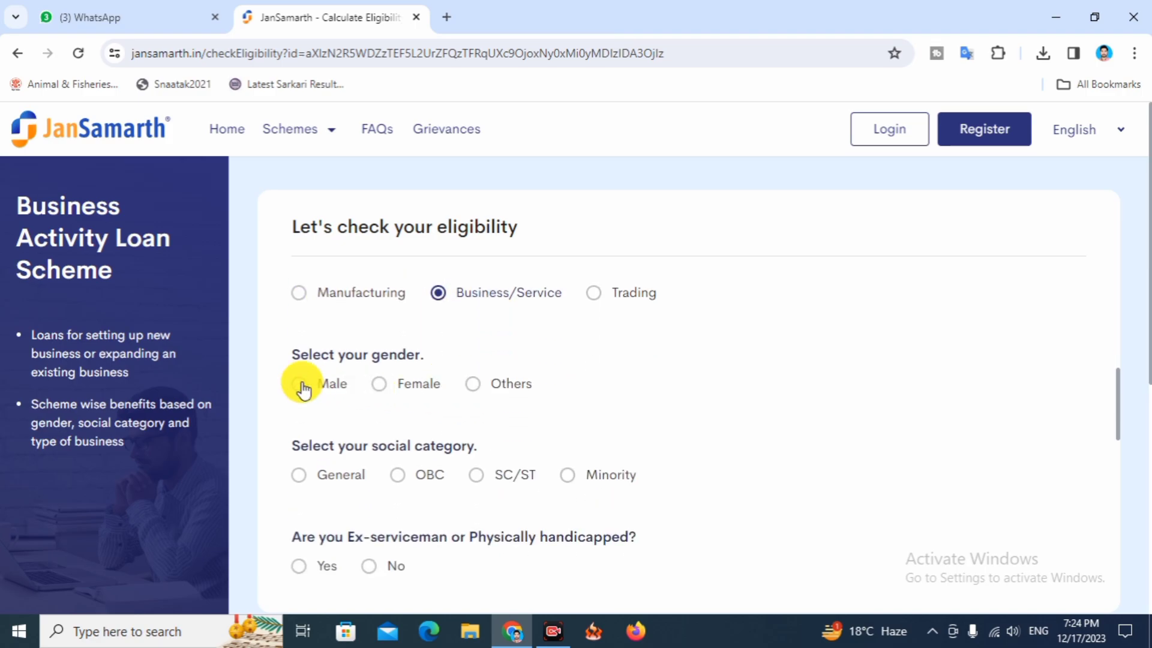
left_click(302, 387)
scroll(447, 394, "down", 1)
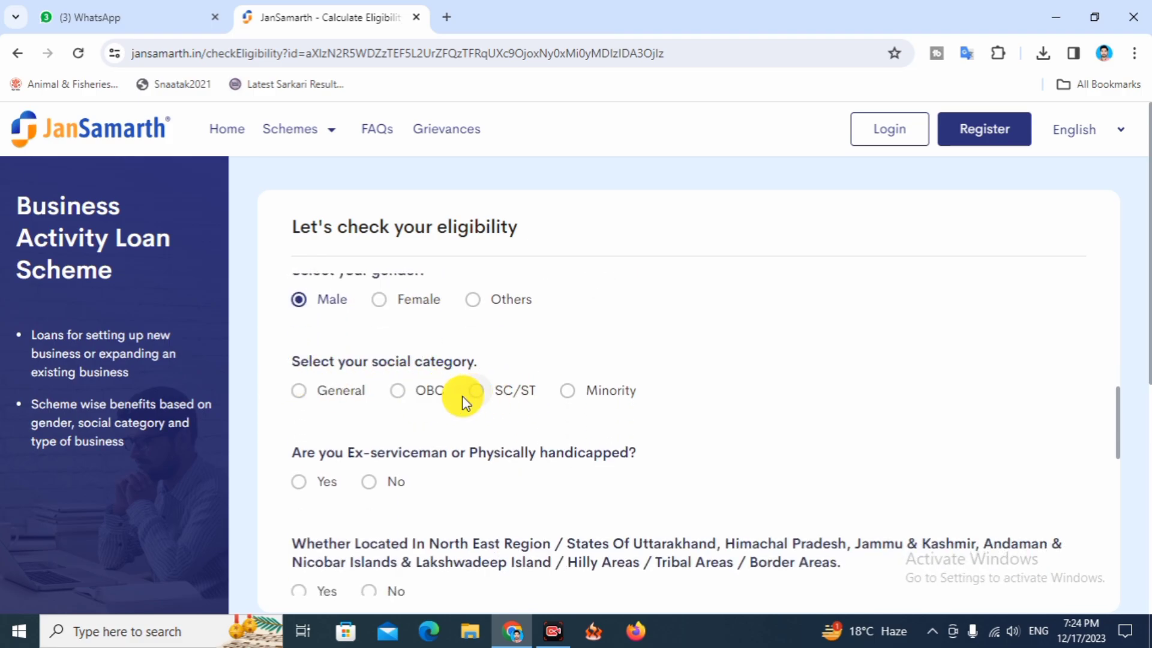
left_click(397, 391)
Answer No to both the ex-serviceman or physically handicapped question and the North East, hilly, tribal or border area question
scroll(467, 394, "down", 1)
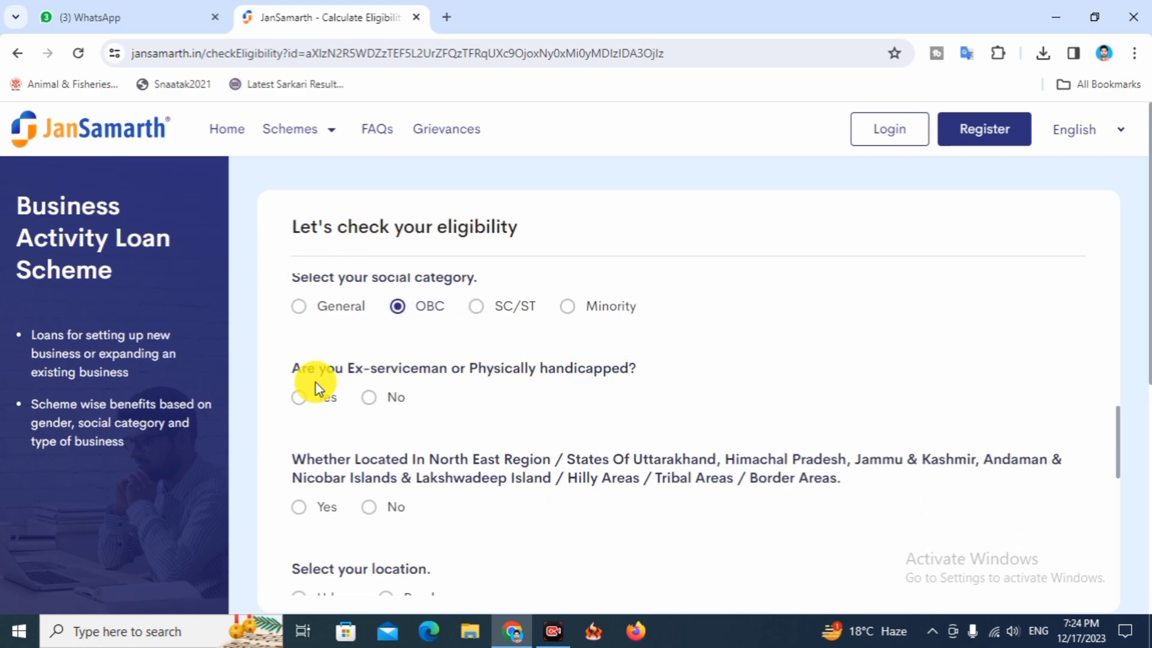
left_click(369, 397)
scroll(486, 402, "down", 2)
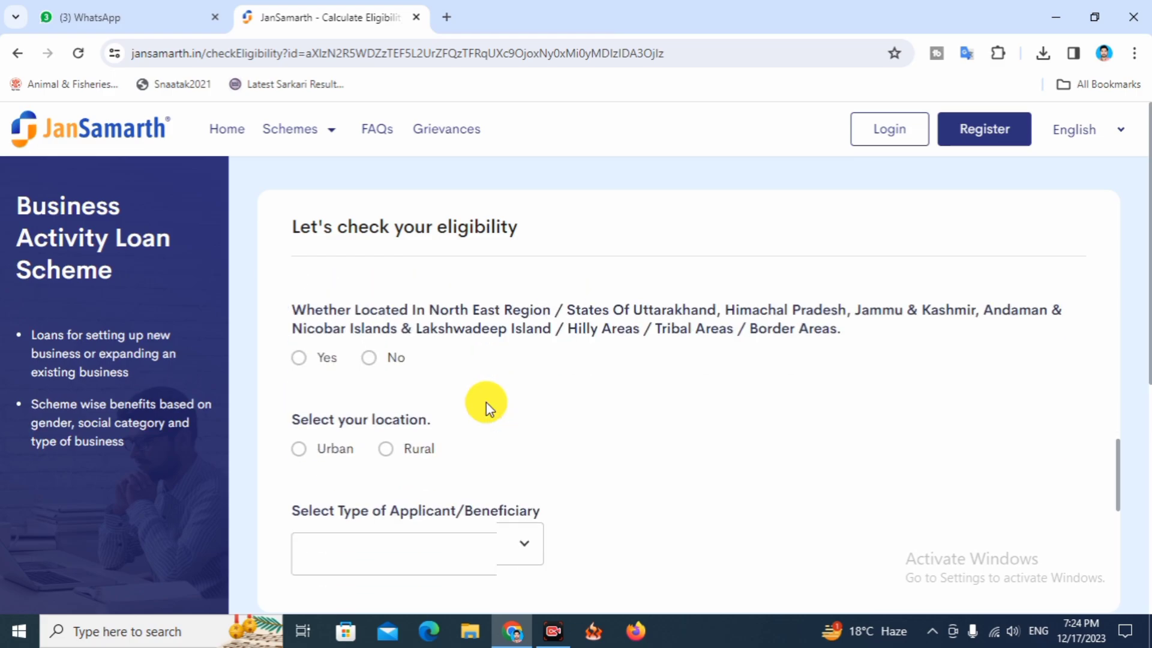
left_click(367, 337)
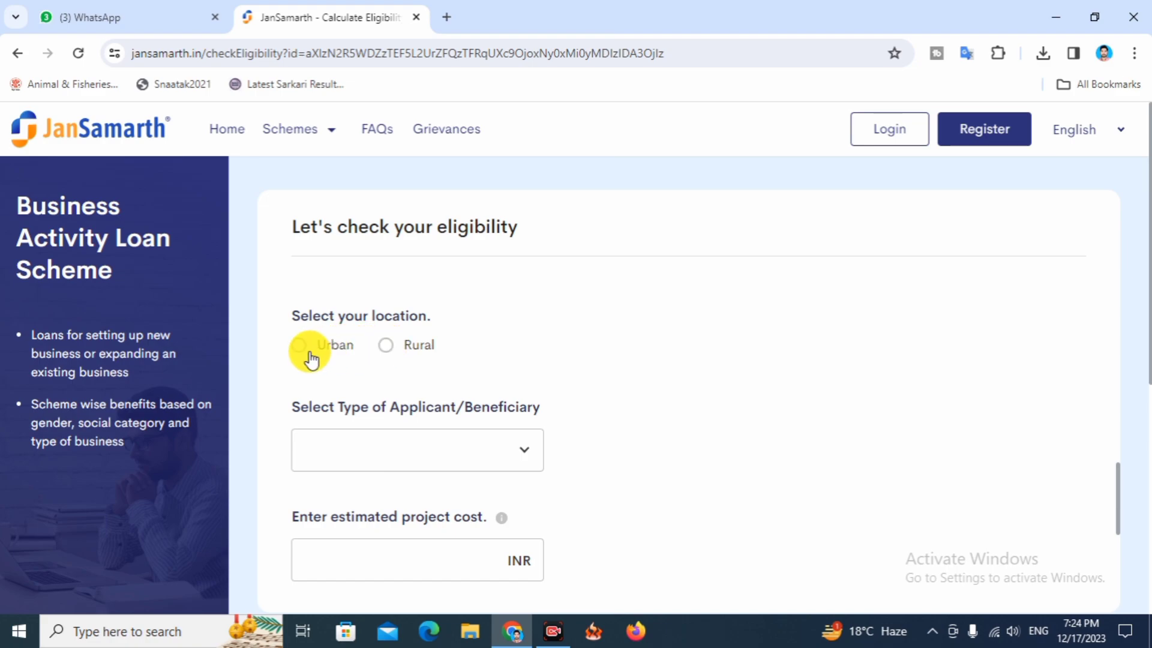
Set the business location to Rural and the type of applicant/beneficiary to Individual
left_click(386, 347)
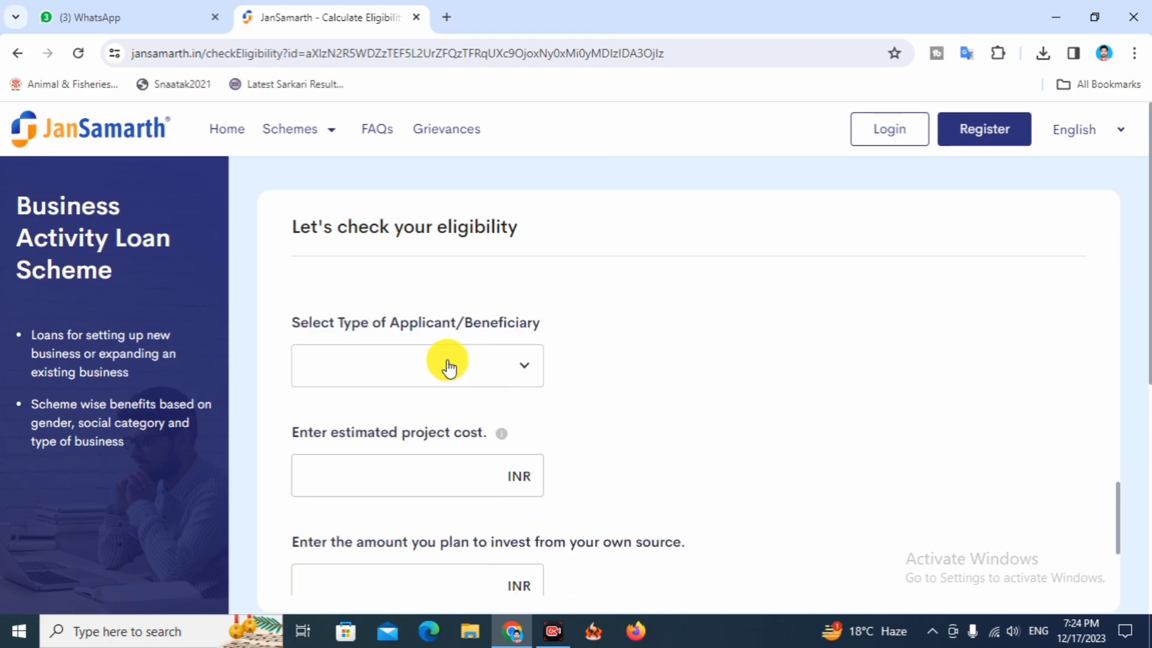
left_click(527, 364)
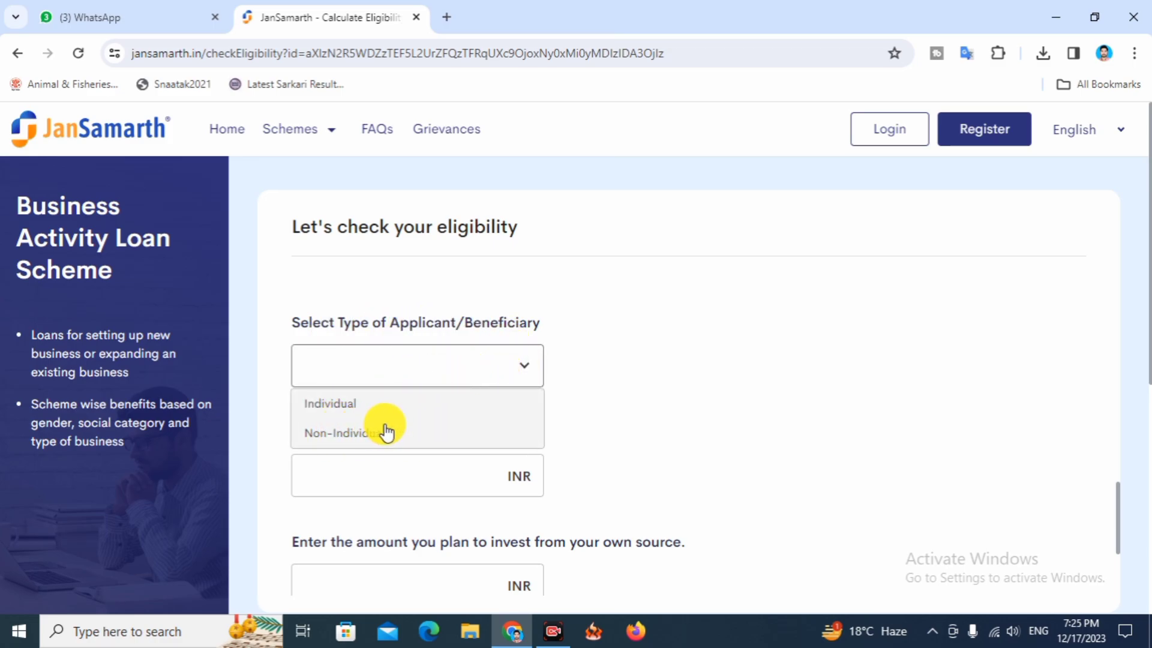
left_click(360, 406)
Enter an estimated project cost of 3,00,000 INR and an own-source investment of 50,000 INR
scroll(629, 402, "down", 3)
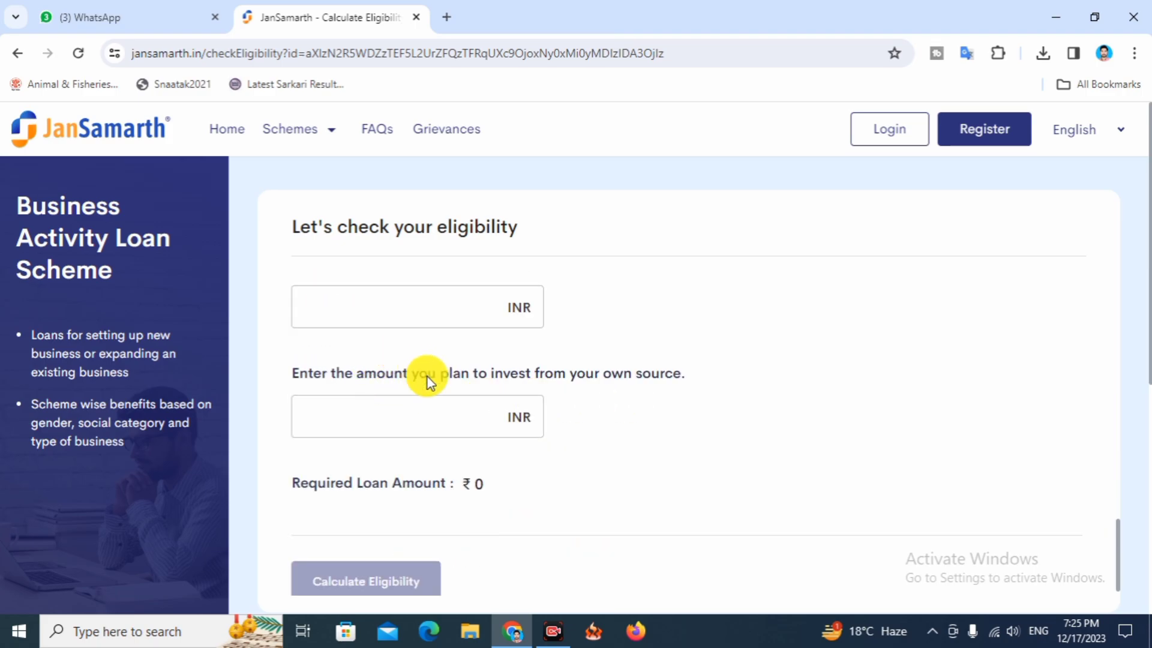
scroll(427, 376, "up", 1)
left_click(378, 386)
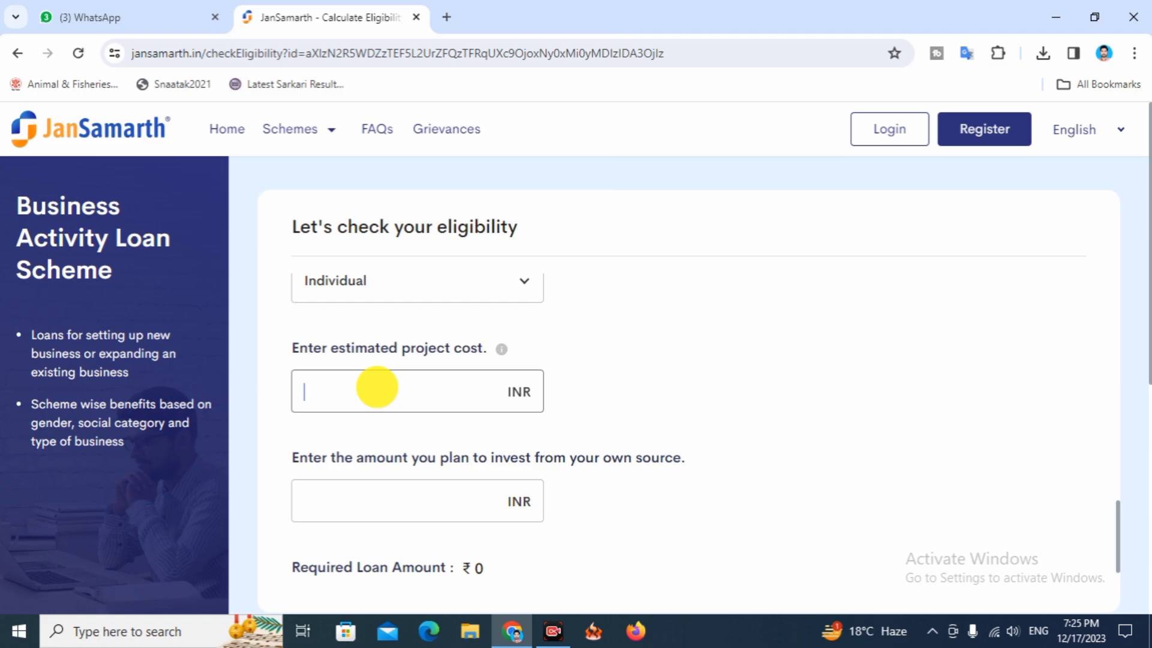
type("00000")
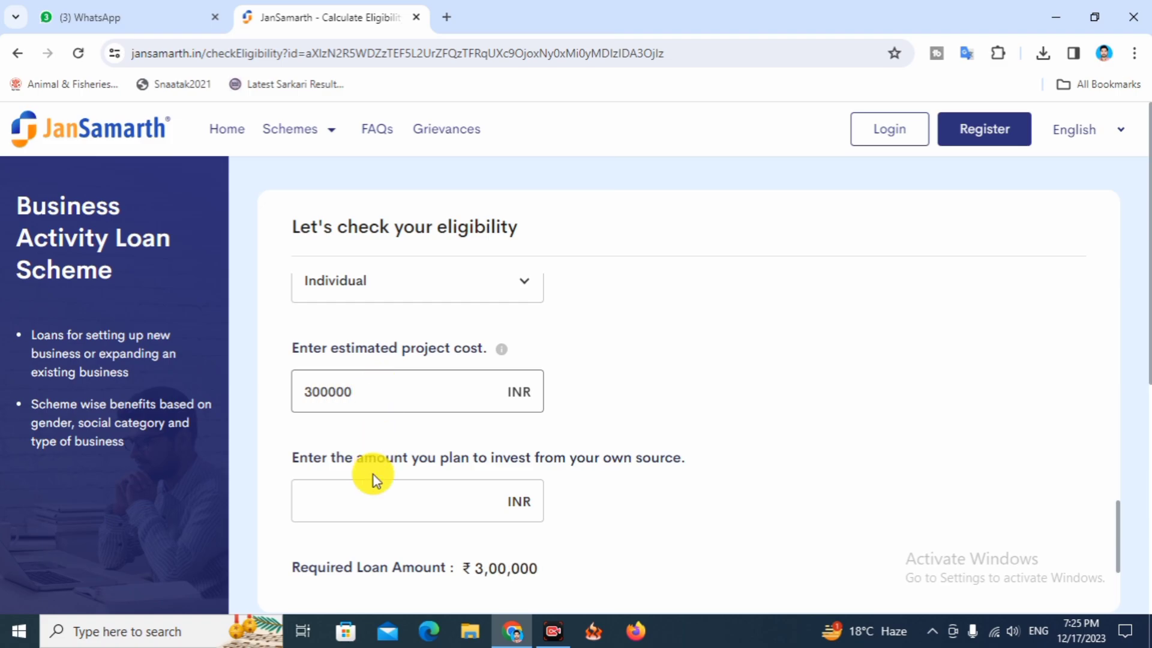
left_click(373, 498)
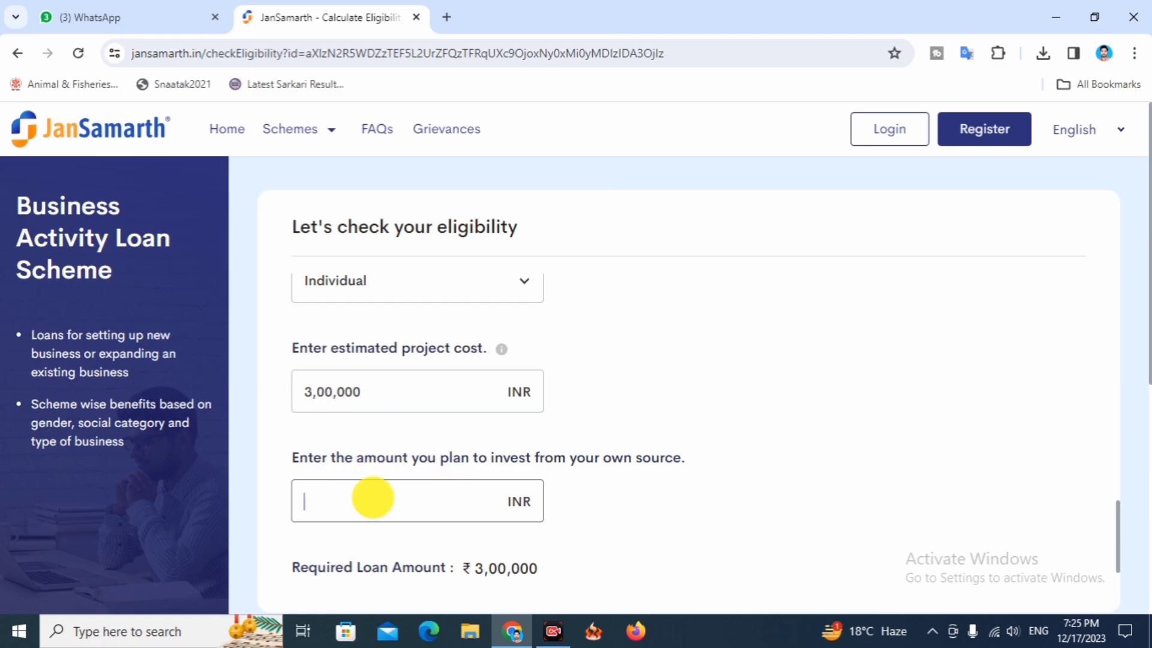
type("50000")
left_click(689, 502)
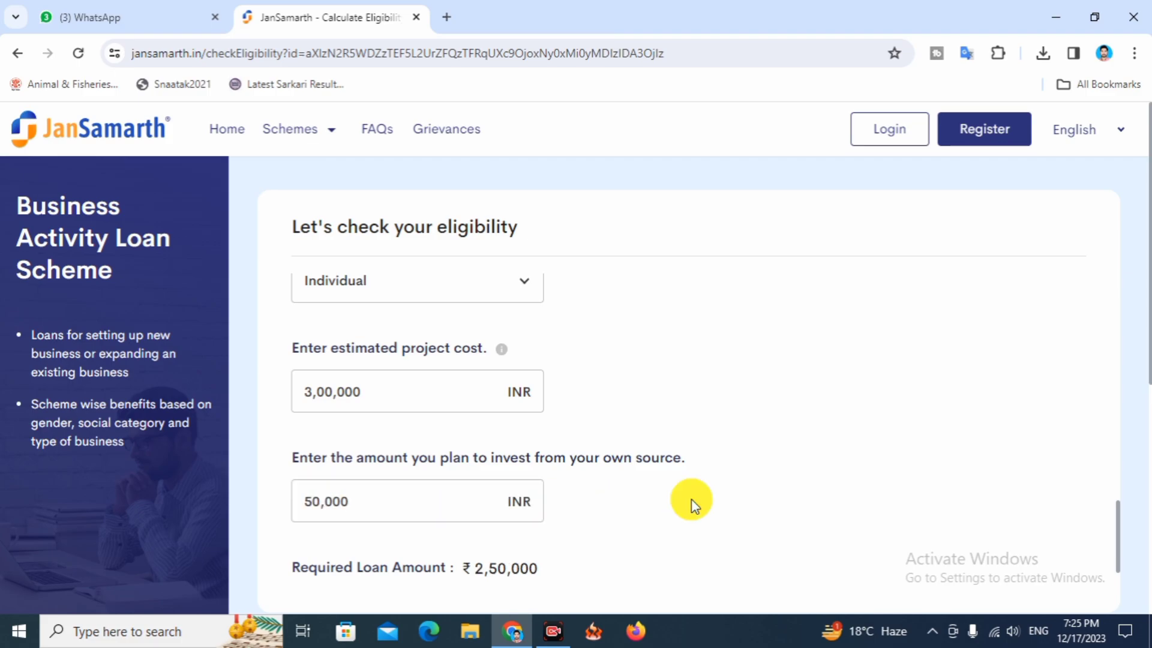
Change the estimated project cost to 3,50,000 INR
scroll(691, 498, "down", 2)
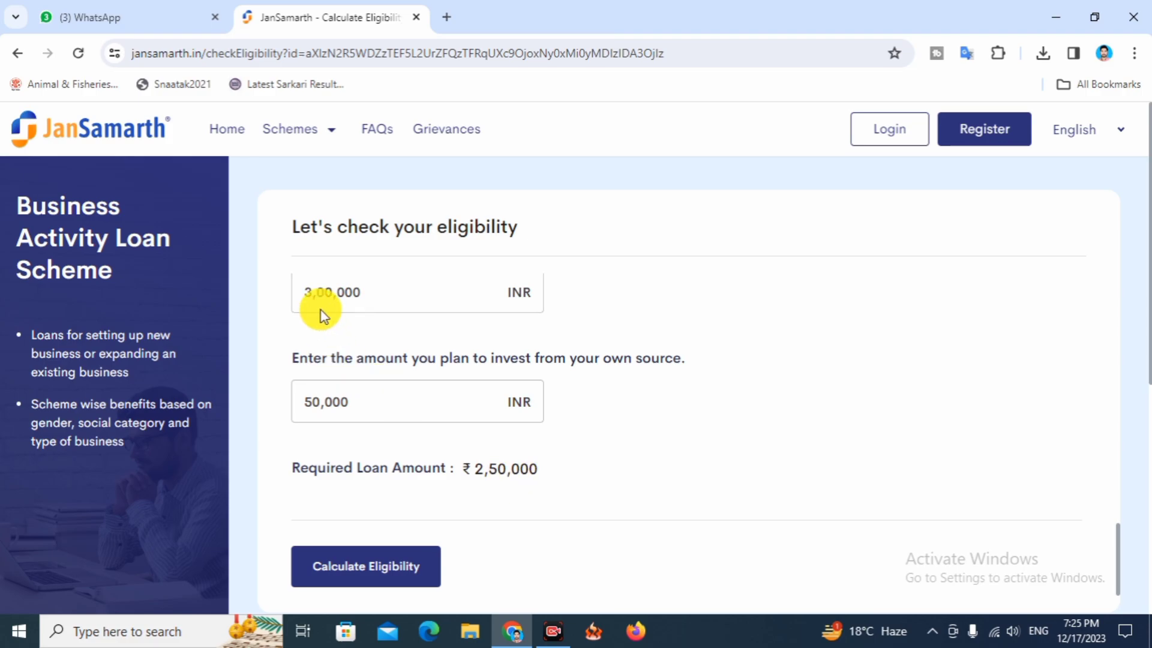
left_click(319, 293)
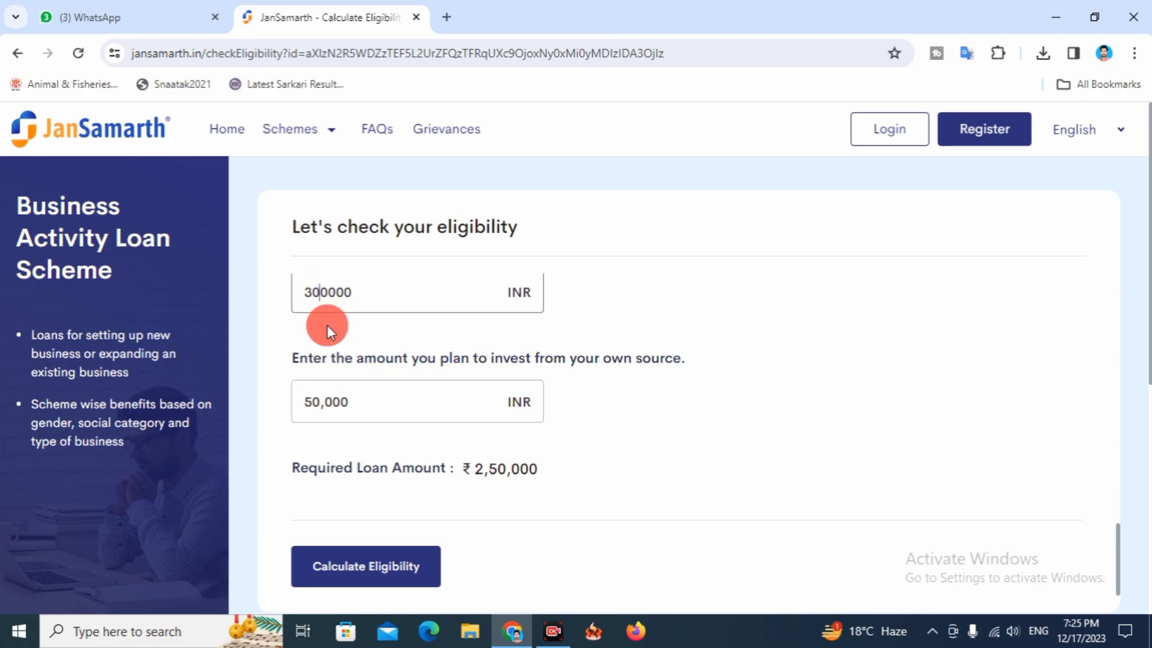
key("BackSpace")
type("5")
left_click(655, 442)
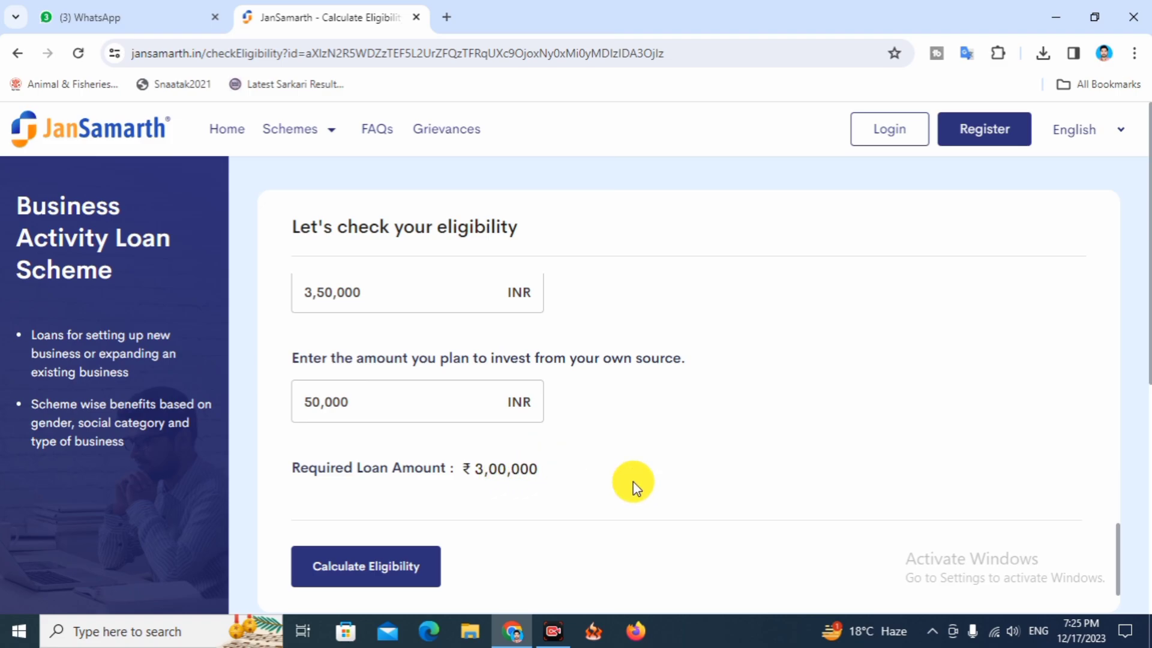
scroll(633, 483, "up", 1)
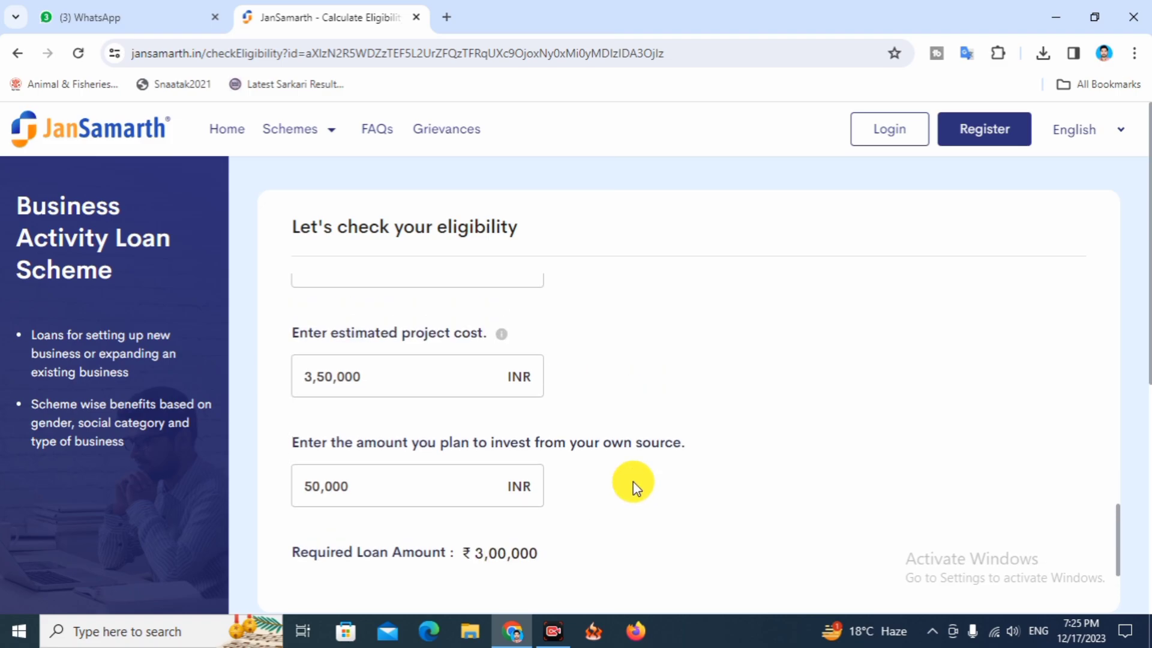
scroll(636, 487, "down", 1)
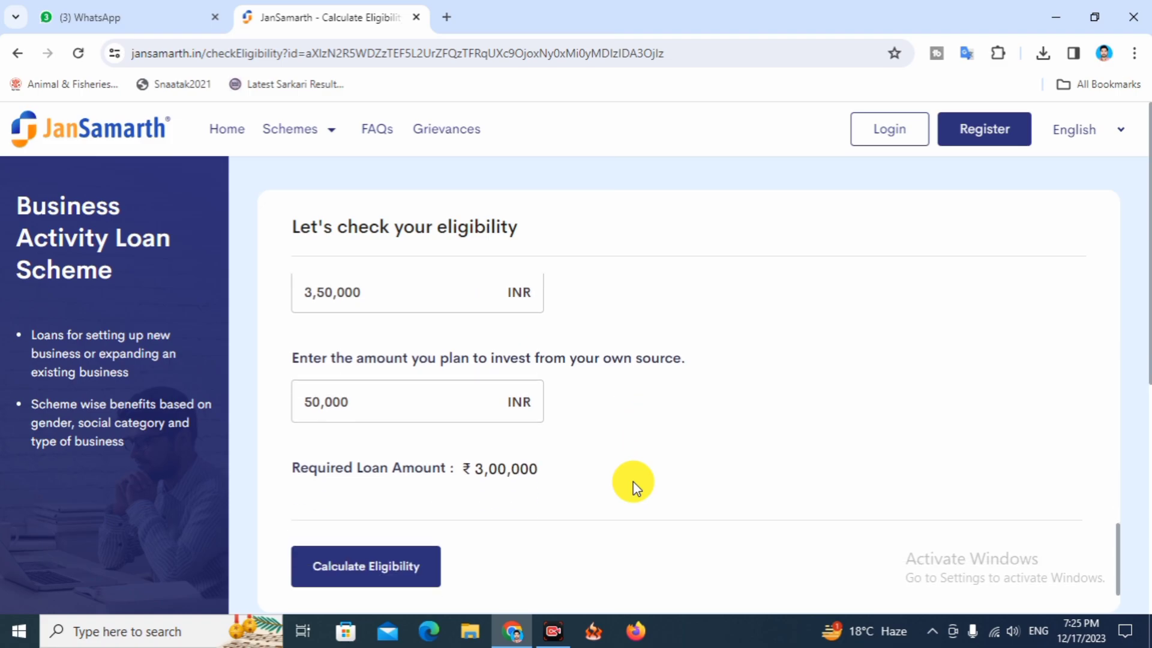
Calculate the loan eligibility from the completed business and project cost details
scroll(600, 486, "down", 3)
scroll(486, 384, "up", 2)
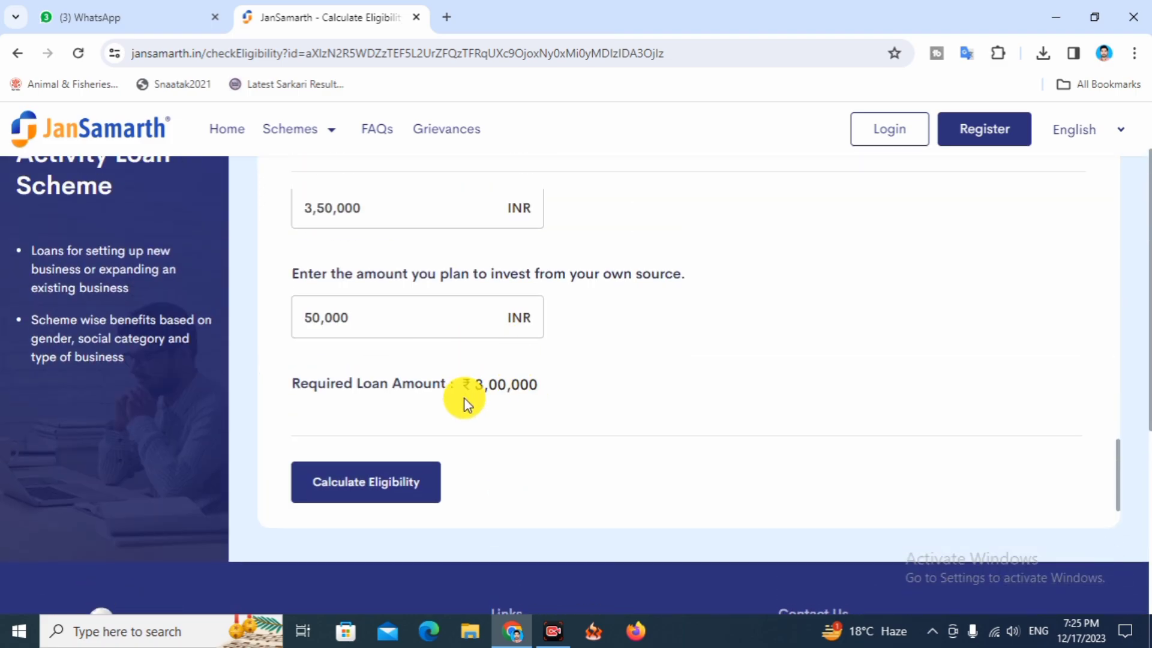
left_click(353, 485)
Compare the eligible loan amount, subsidy, monthly EMI and tenure of the PMMY and PMEGP schemes in the eligibility results
scroll(618, 430, "down", 5)
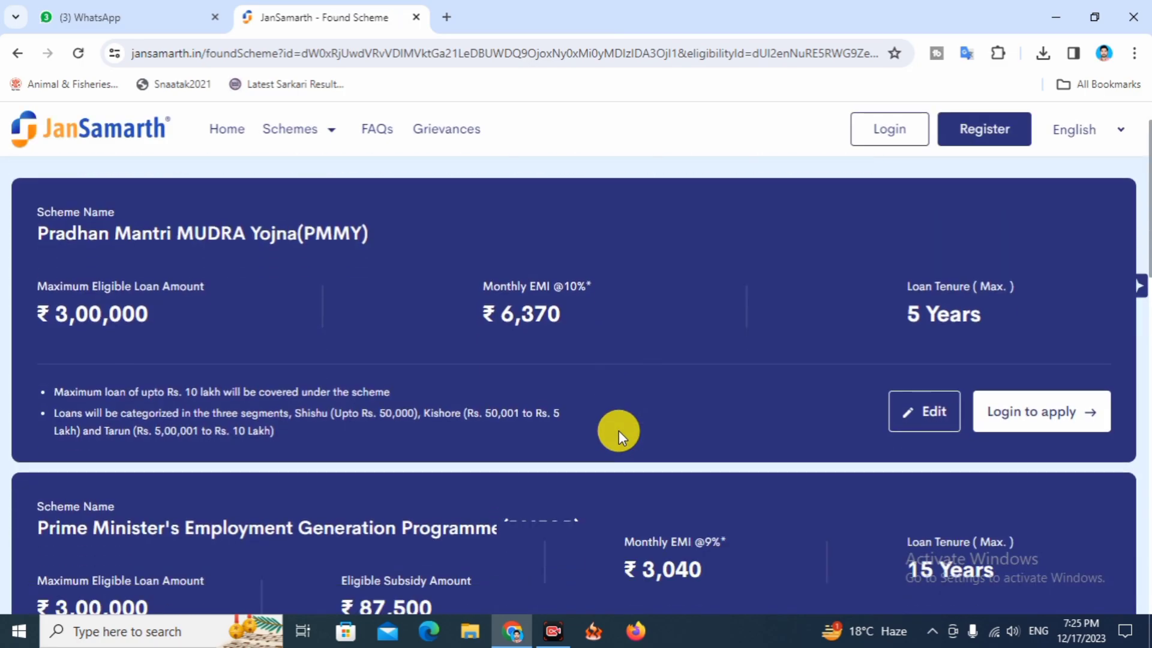
scroll(603, 426, "up", 5)
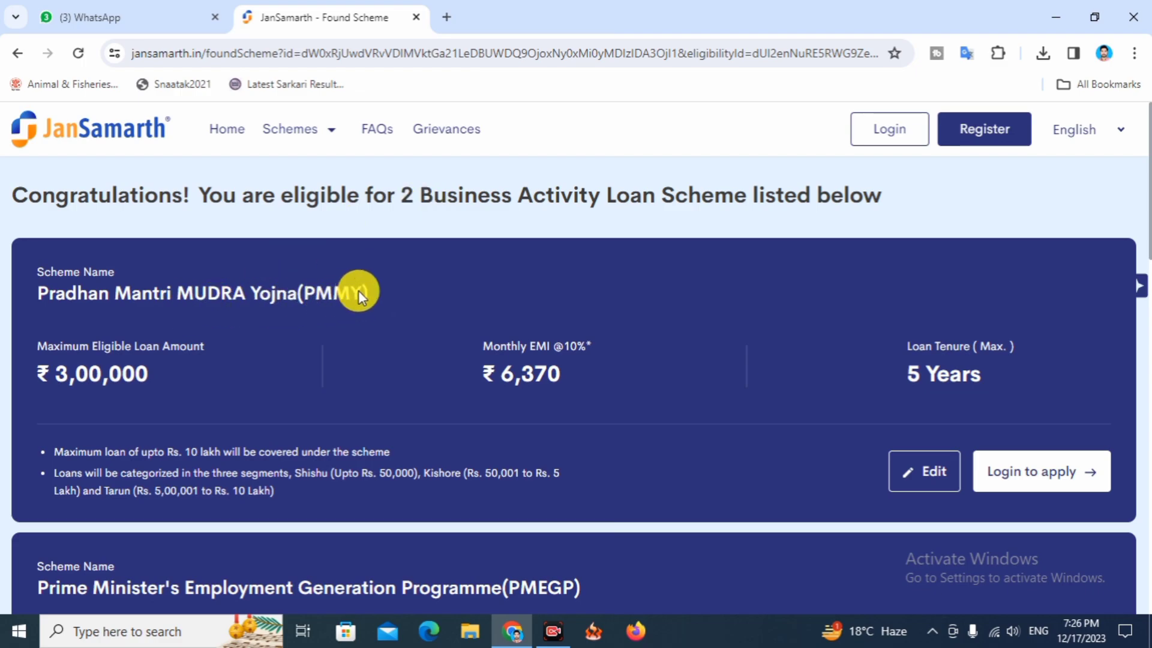
scroll(359, 291, "down", 5)
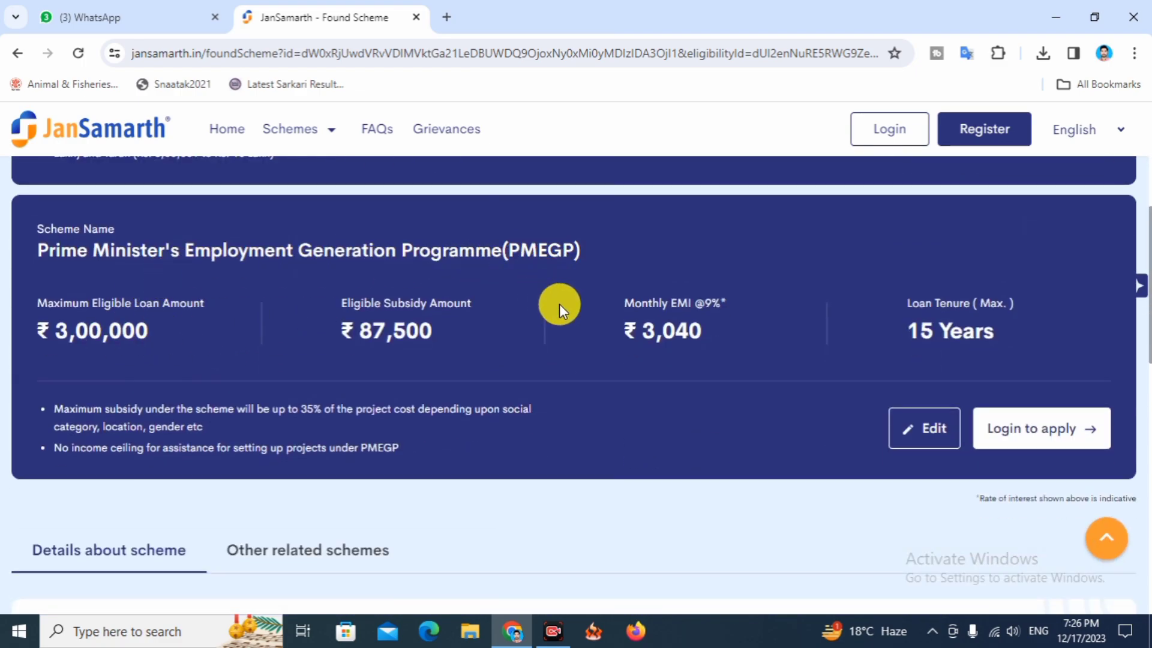
scroll(559, 304, "up", 5)
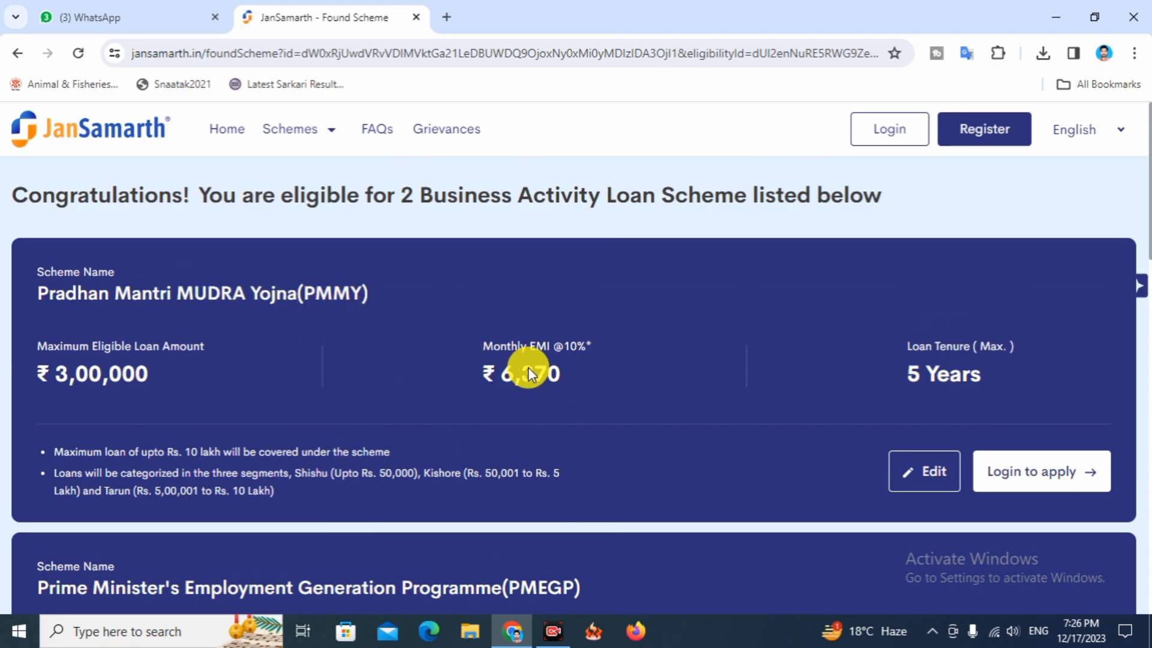
scroll(528, 367, "down", 4)
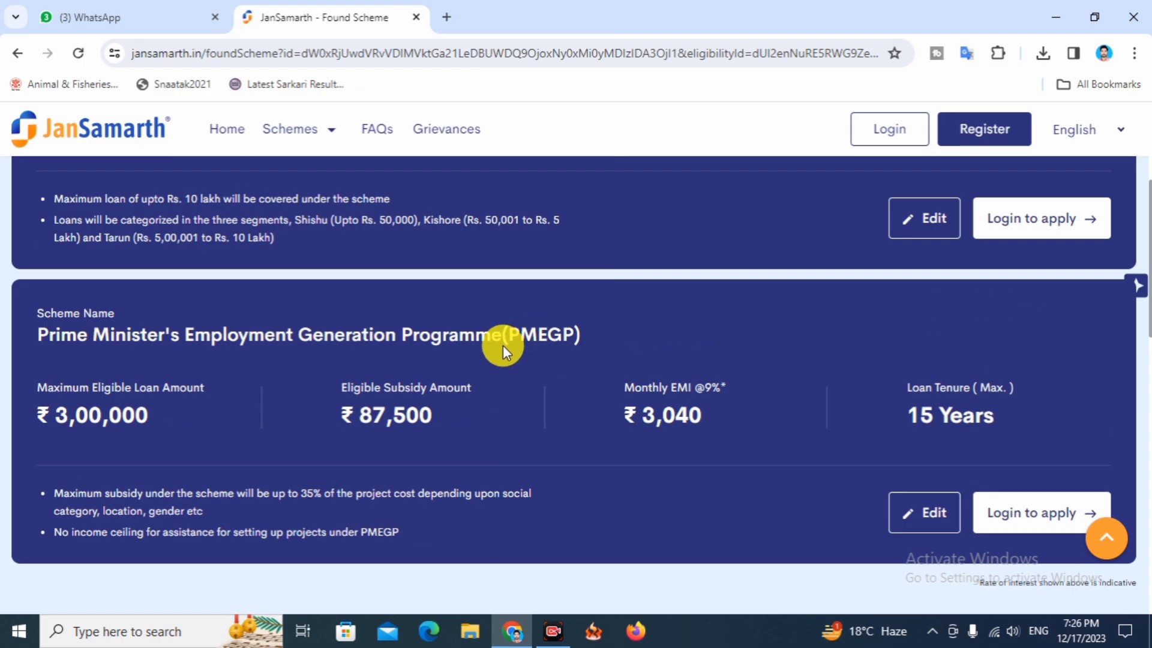
scroll(462, 391, "up", 3)
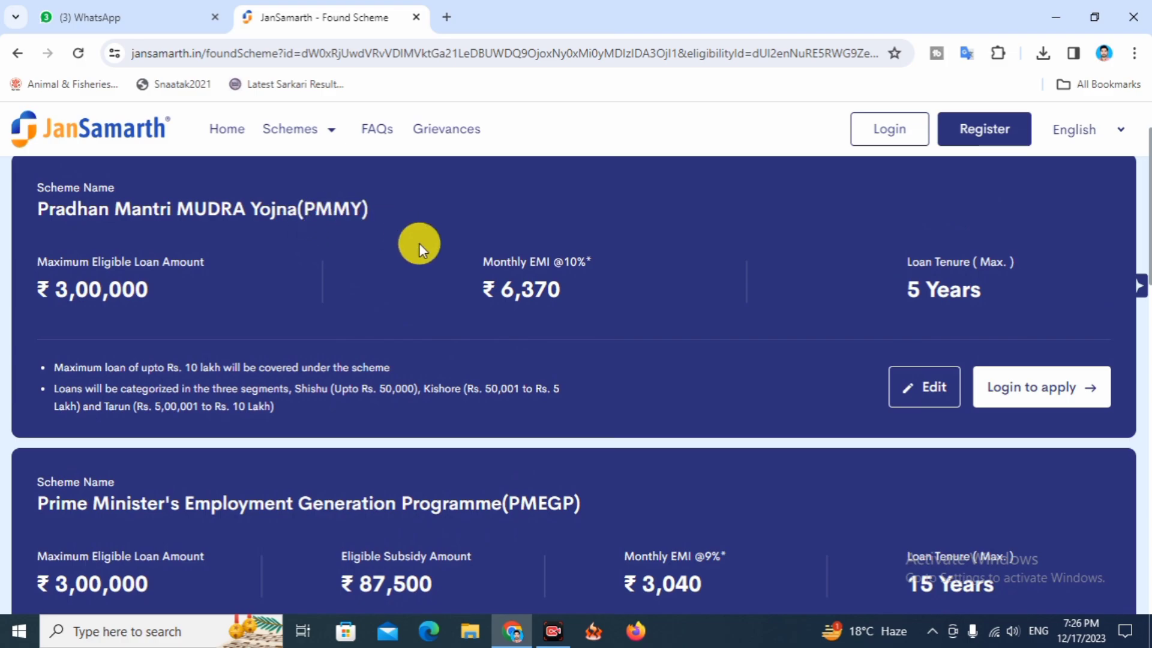
scroll(451, 322, "up", 2)
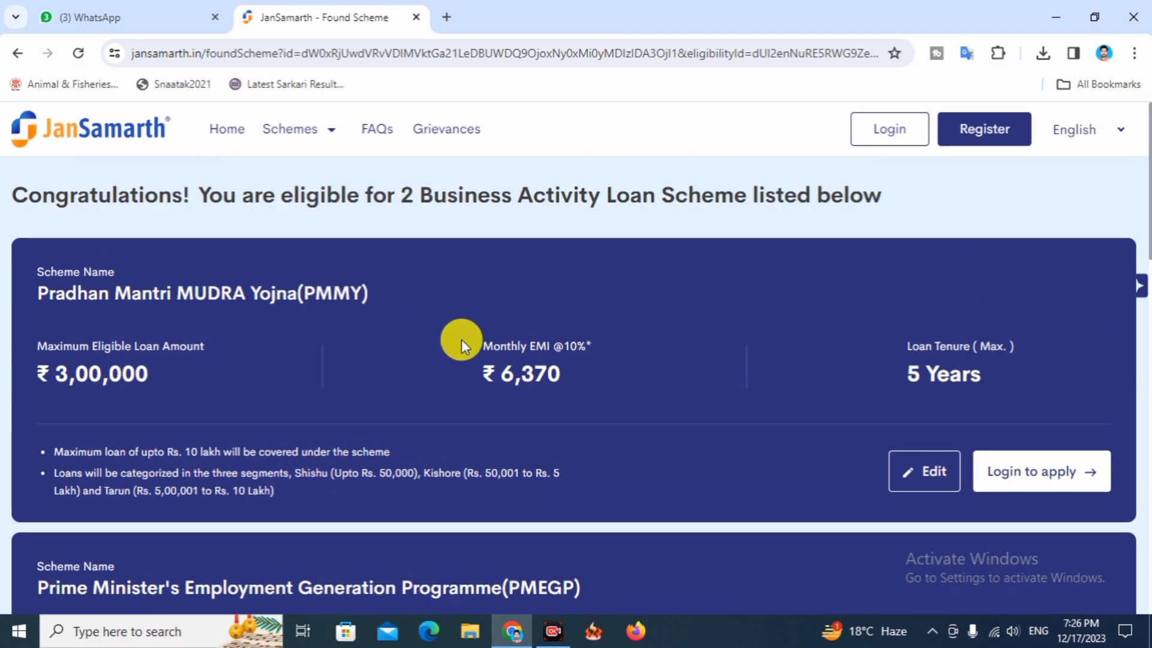
scroll(462, 340, "down", 4)
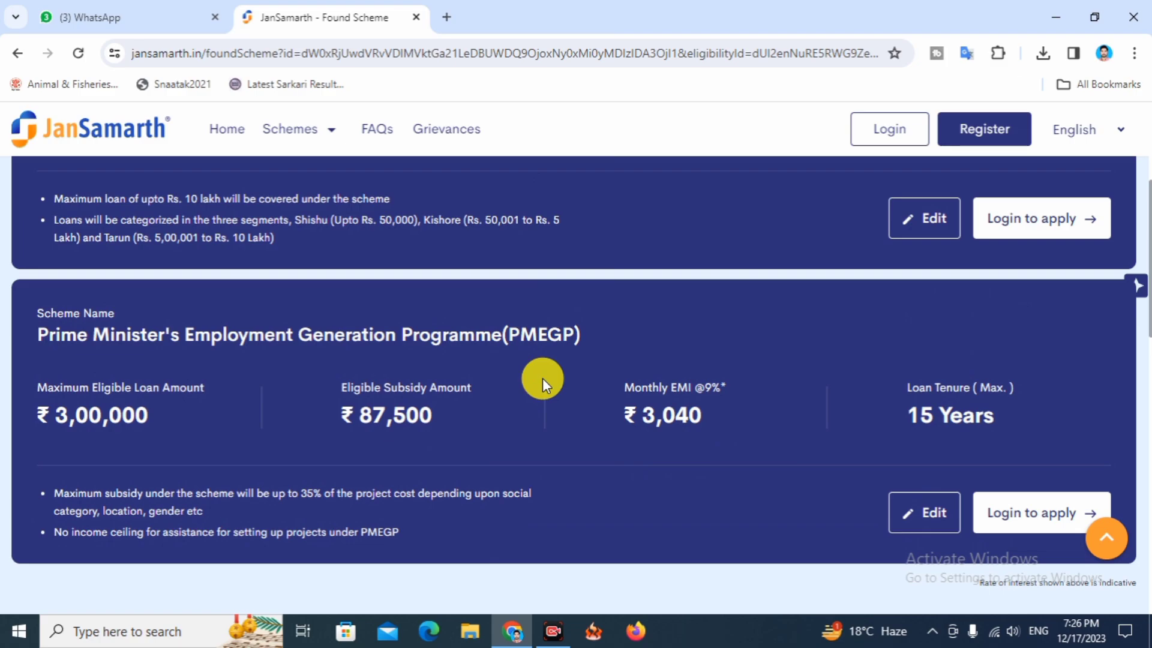
scroll(546, 384, "up", 4)
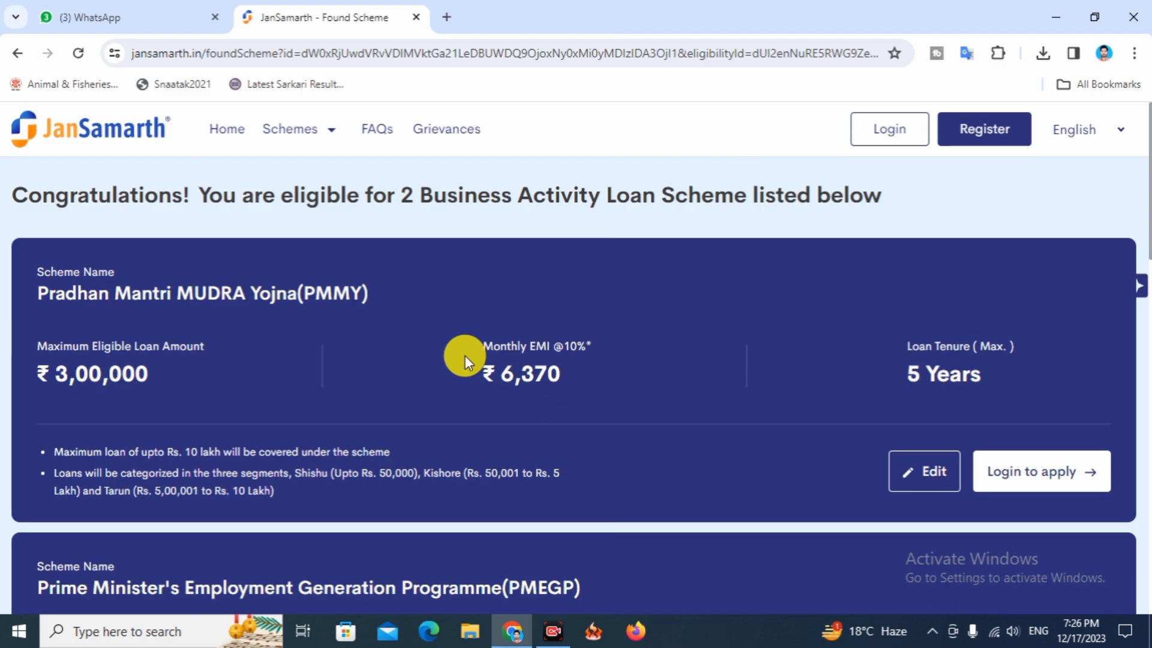
scroll(499, 362, "down", 4)
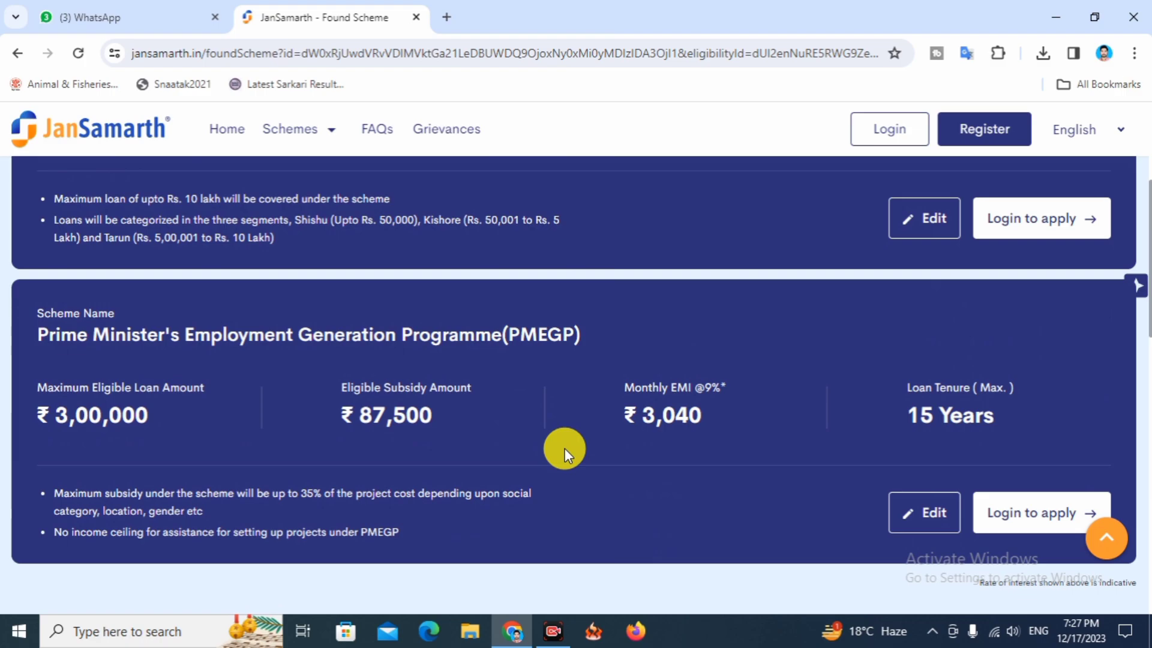
scroll(564, 448, "up", 3)
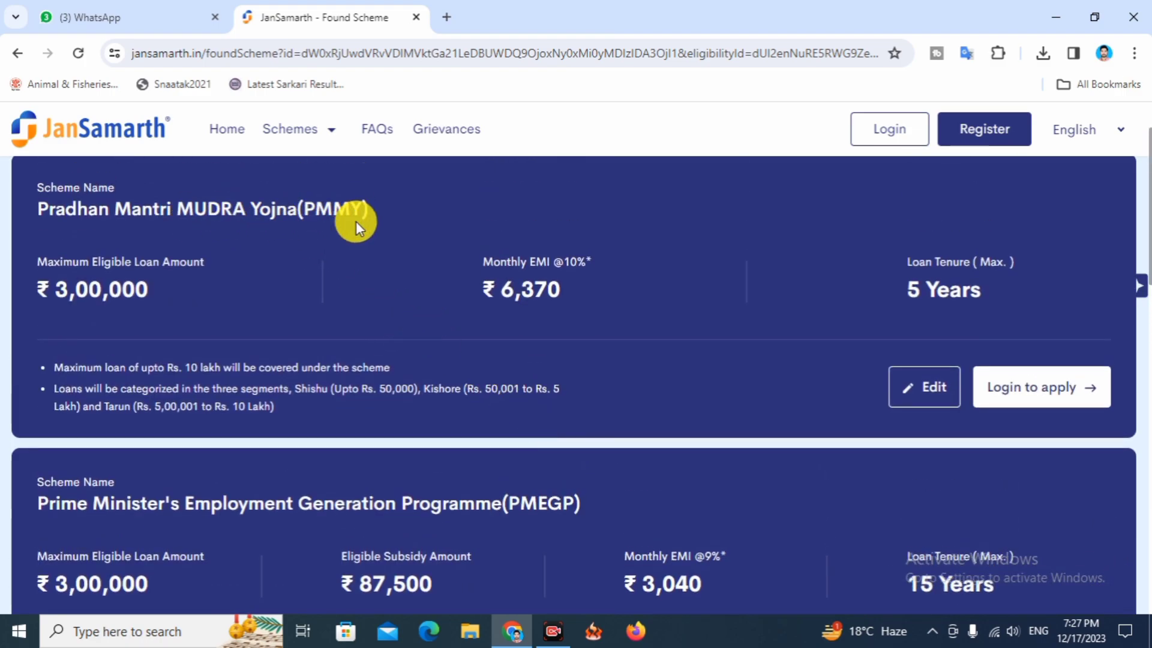
scroll(425, 318, "down", 5)
scroll(527, 329, "up", 3)
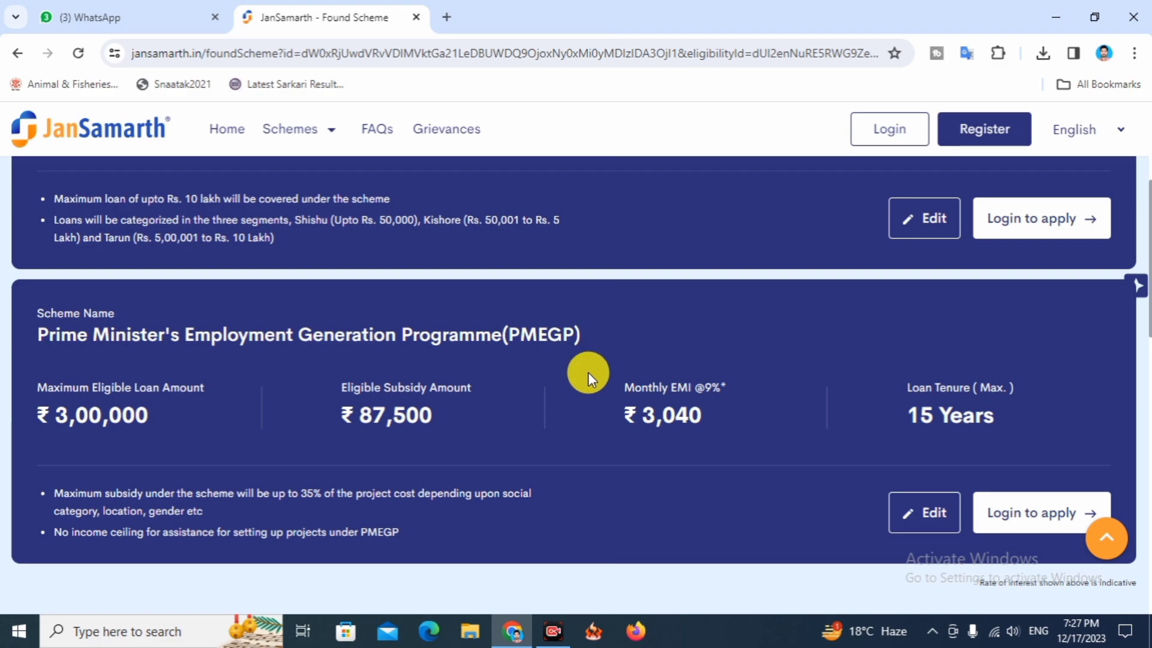
scroll(640, 401, "up", 1)
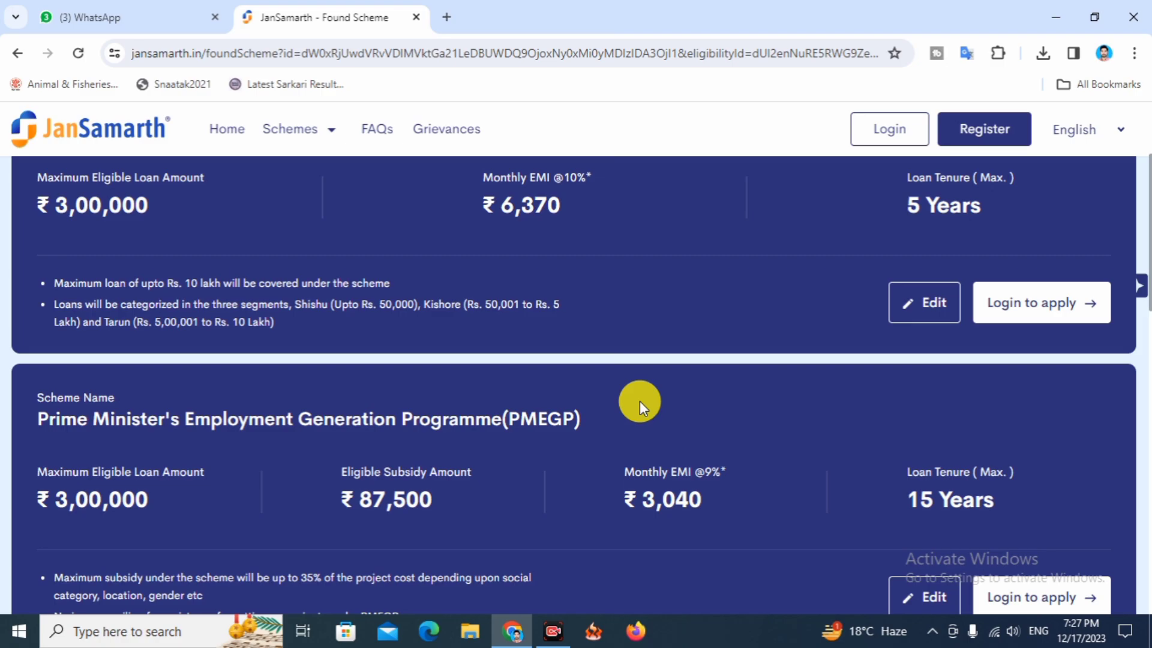
scroll(640, 401, "down", 2)
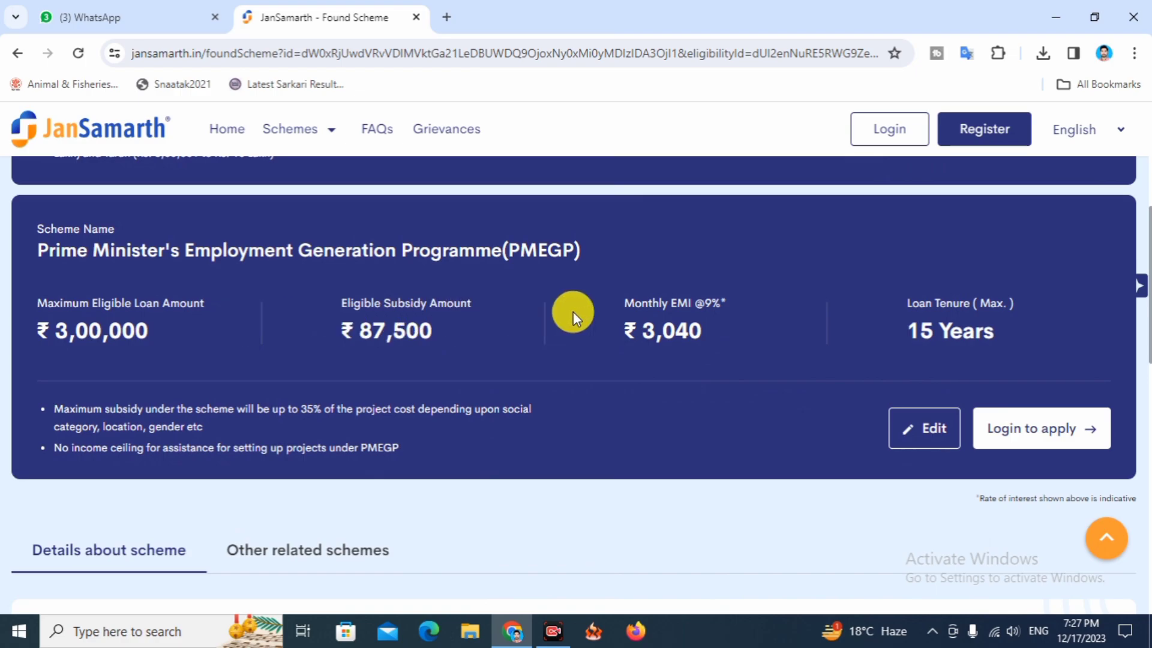
Choose to apply under the PMEGP scheme and go from the registration page to the portal login
left_click(1035, 429)
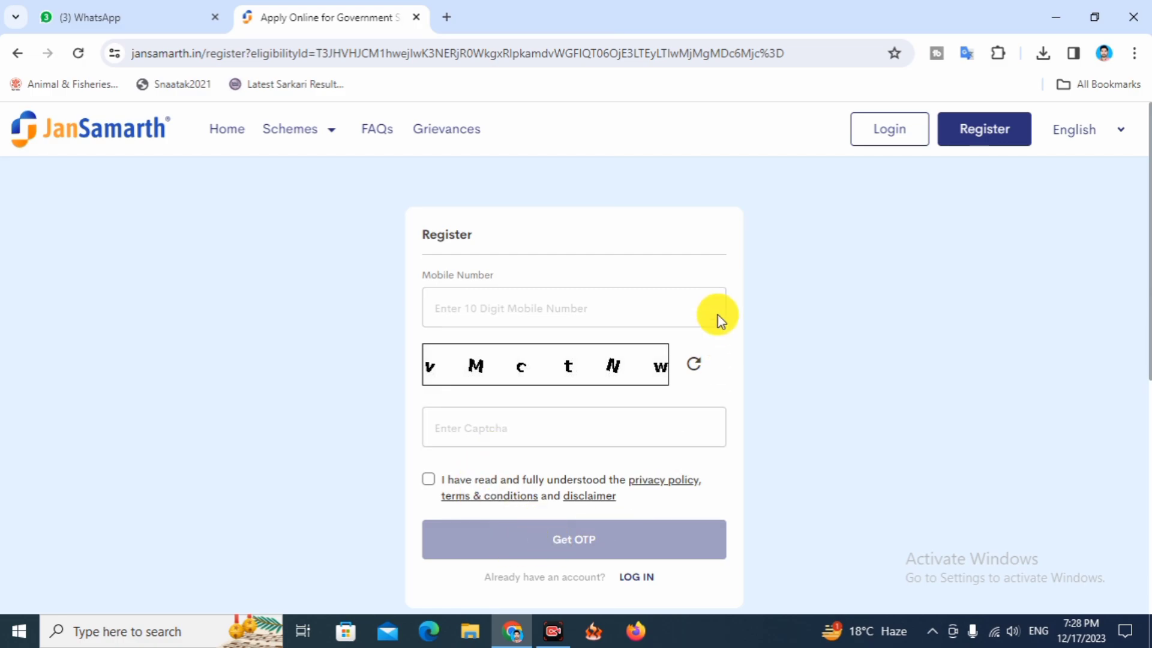
left_click(979, 142)
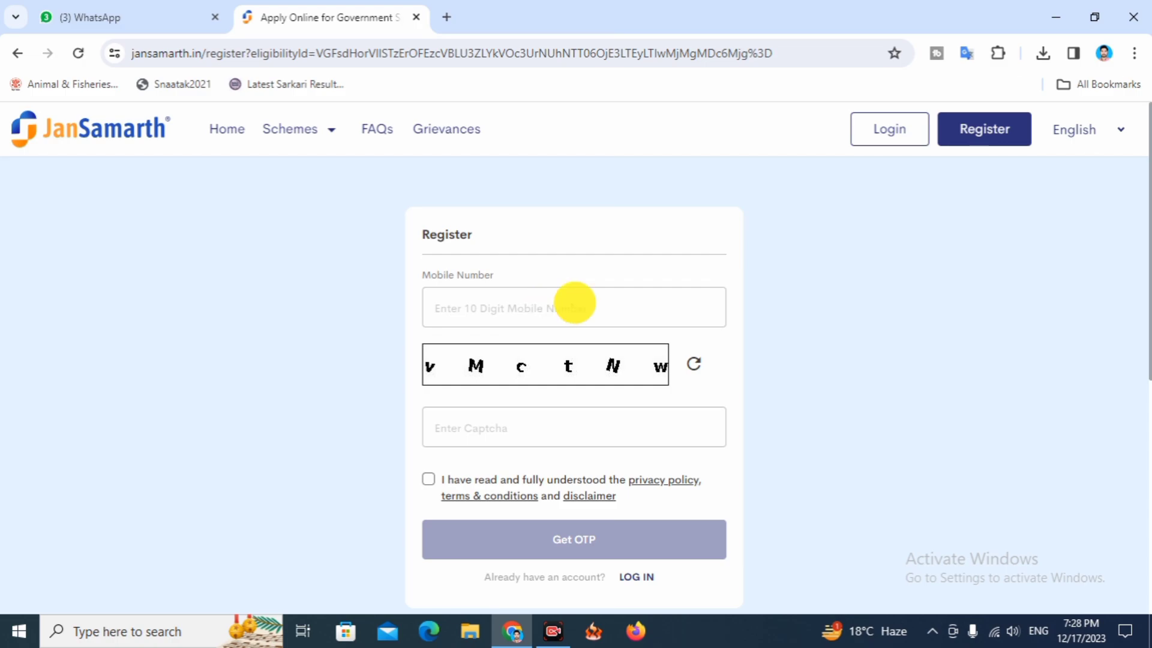
left_click(884, 139)
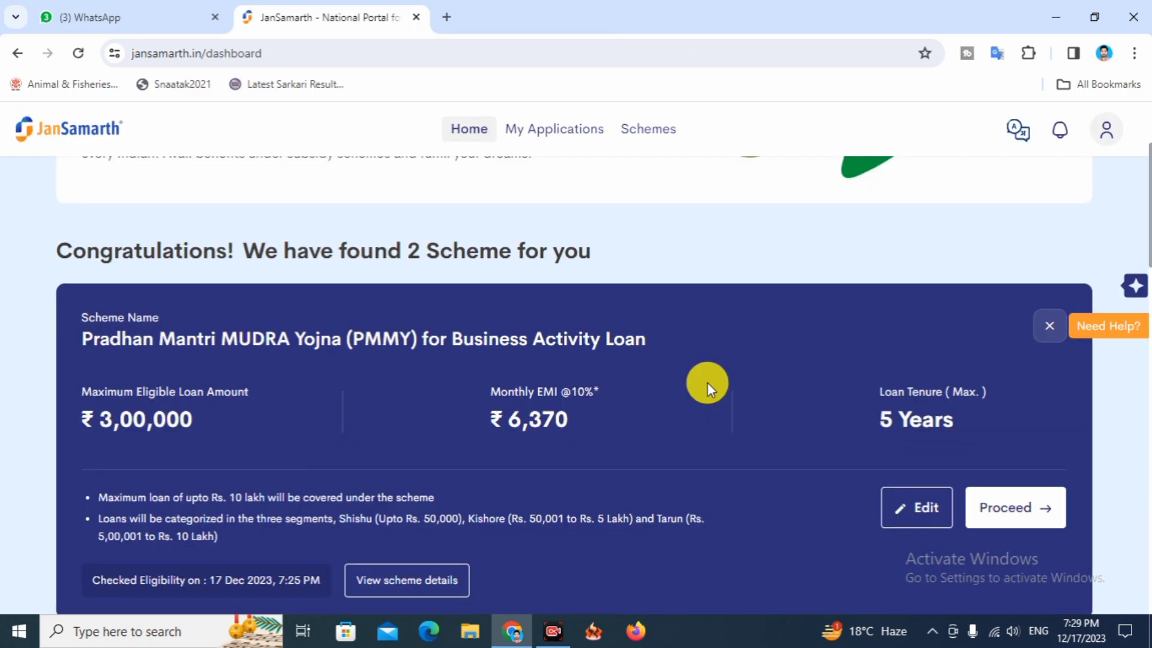
Review the schemes found on the dashboard and proceed with PMEGP for Business Activity Loan
scroll(707, 373, "up", 2)
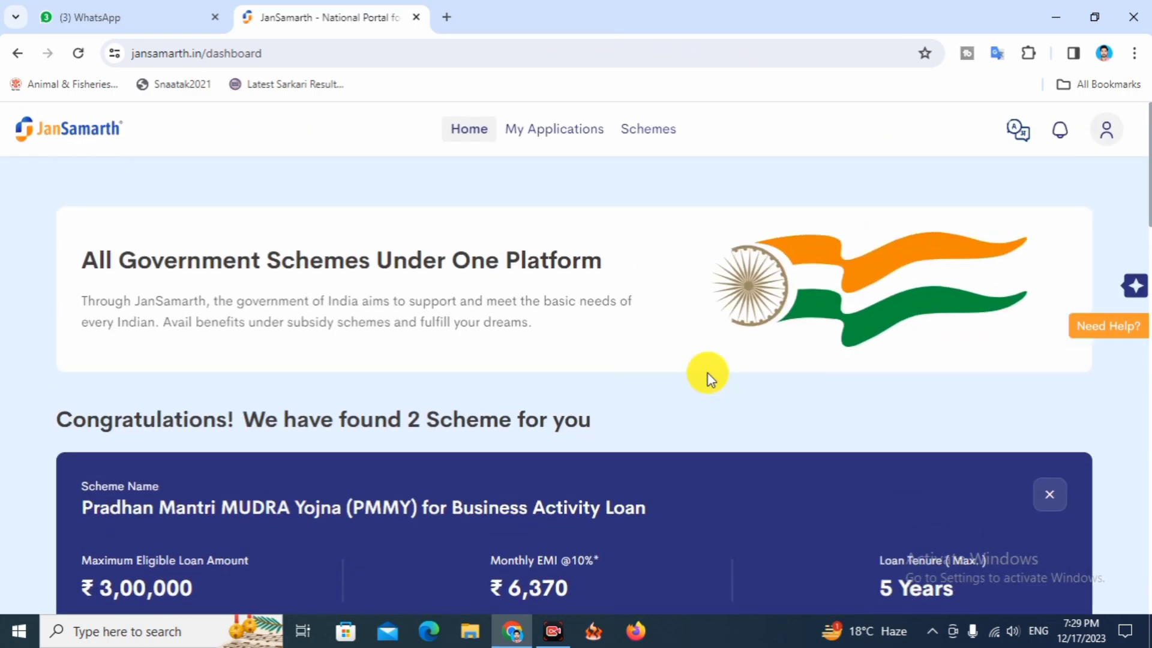
scroll(706, 373, "down", 3)
scroll(712, 340, "down", 7)
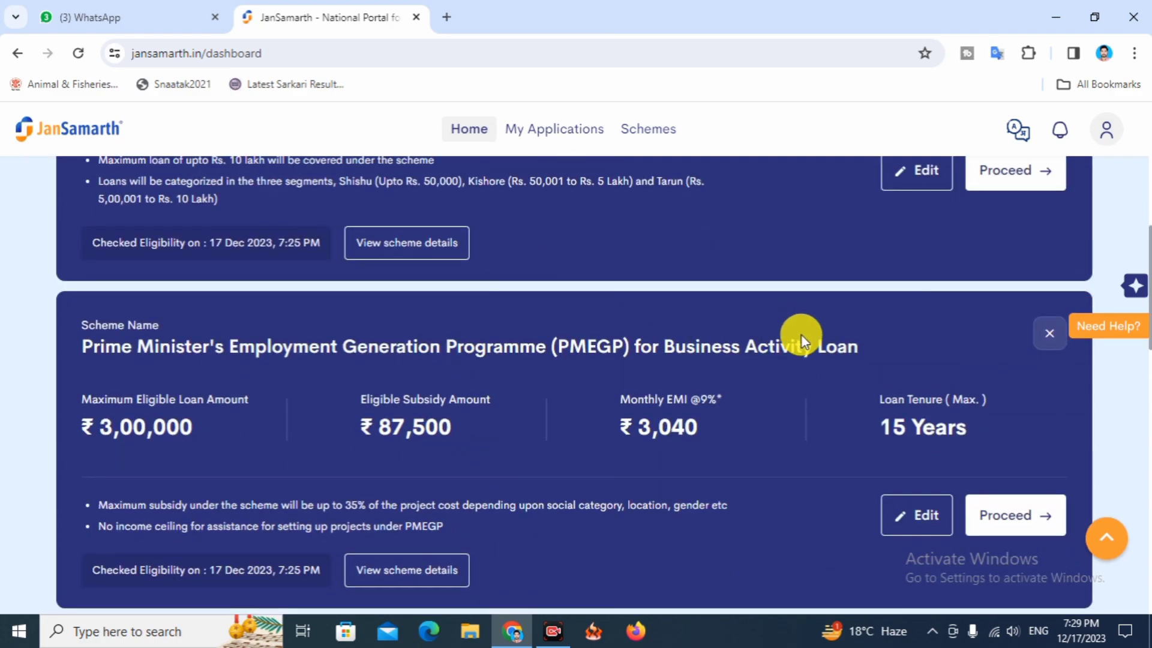
scroll(789, 355, "up", 1)
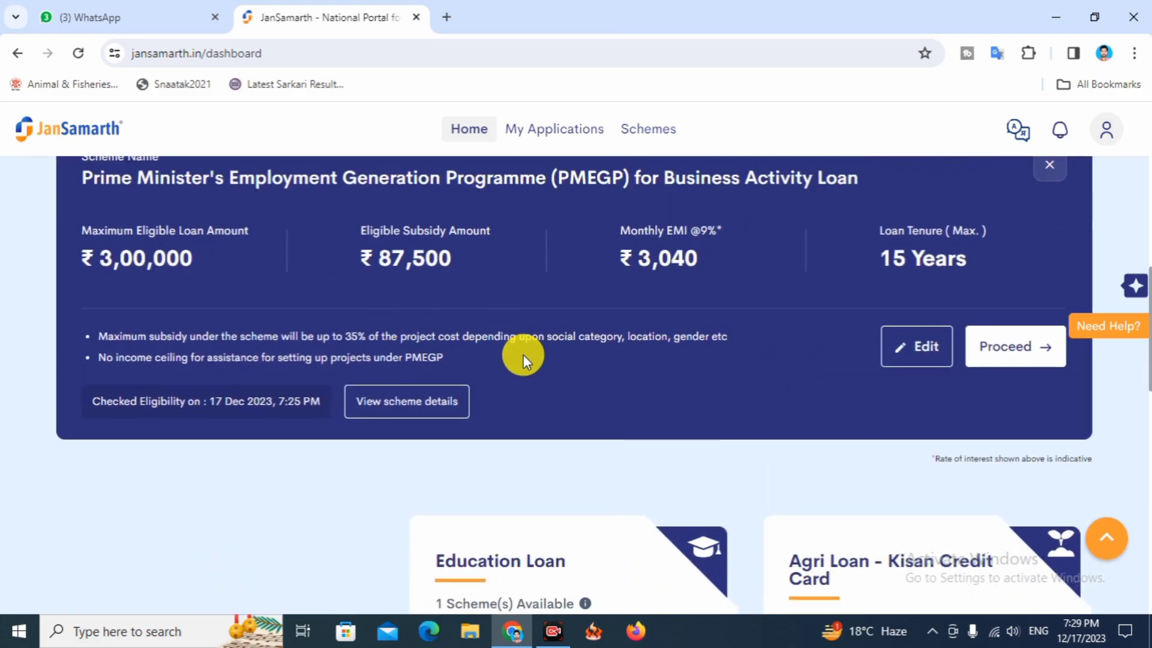
scroll(389, 354, "up", 1)
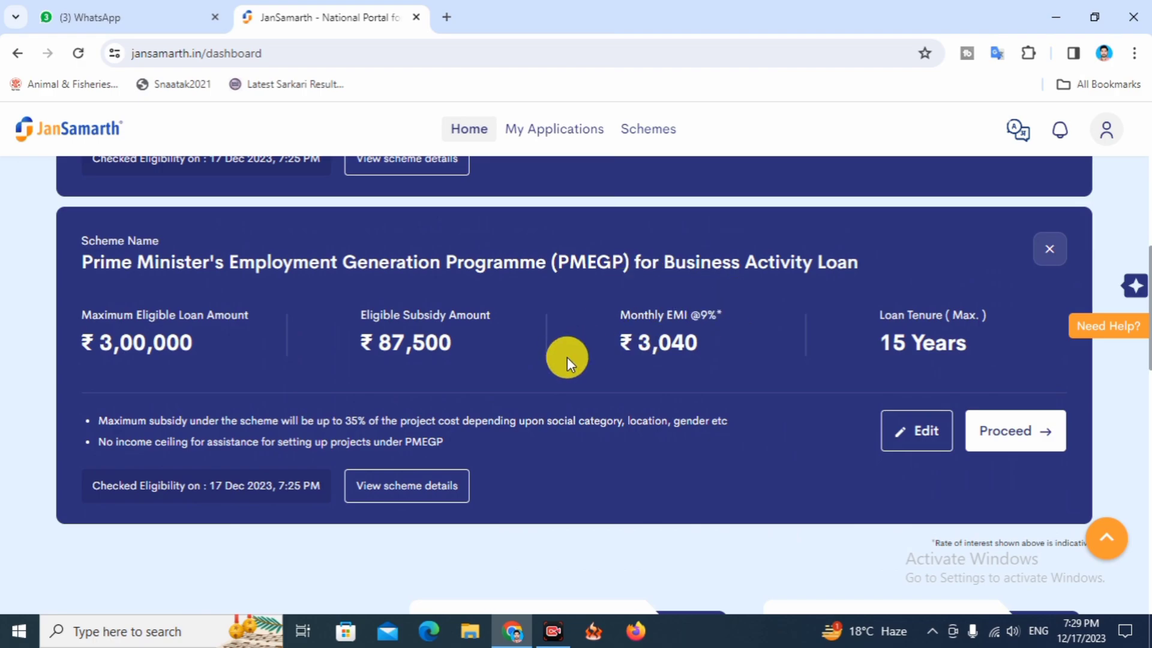
left_click(1011, 438)
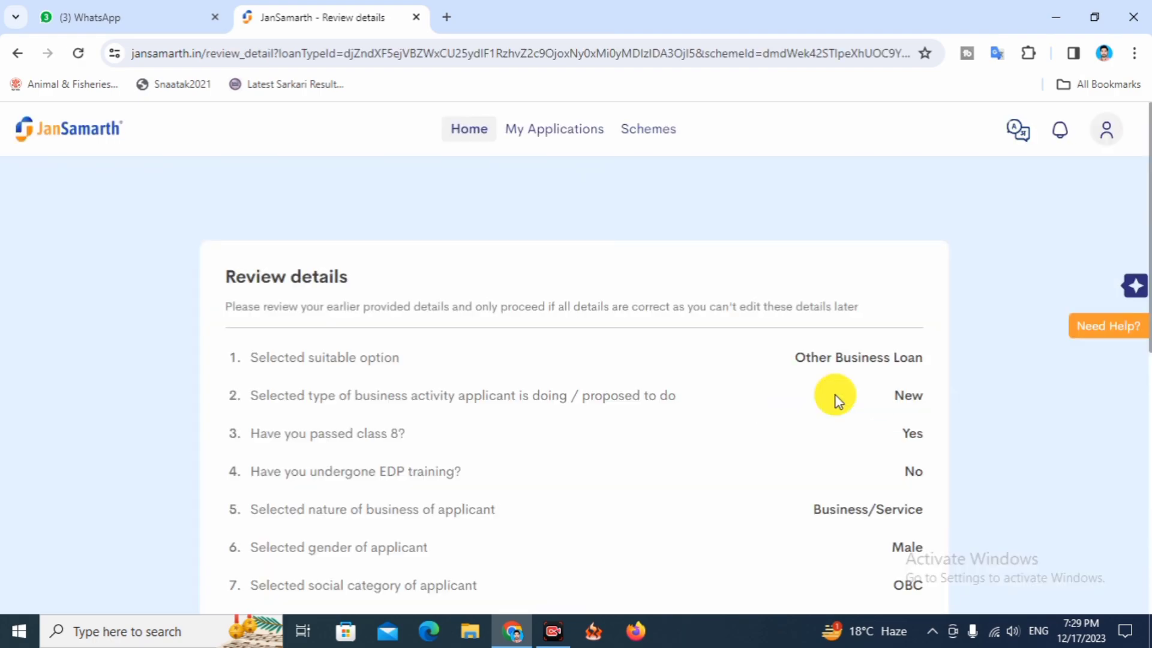
Review the earlier provided details, continue, and confirm the redirect to the PMEGP portal
scroll(849, 378, "down", 9)
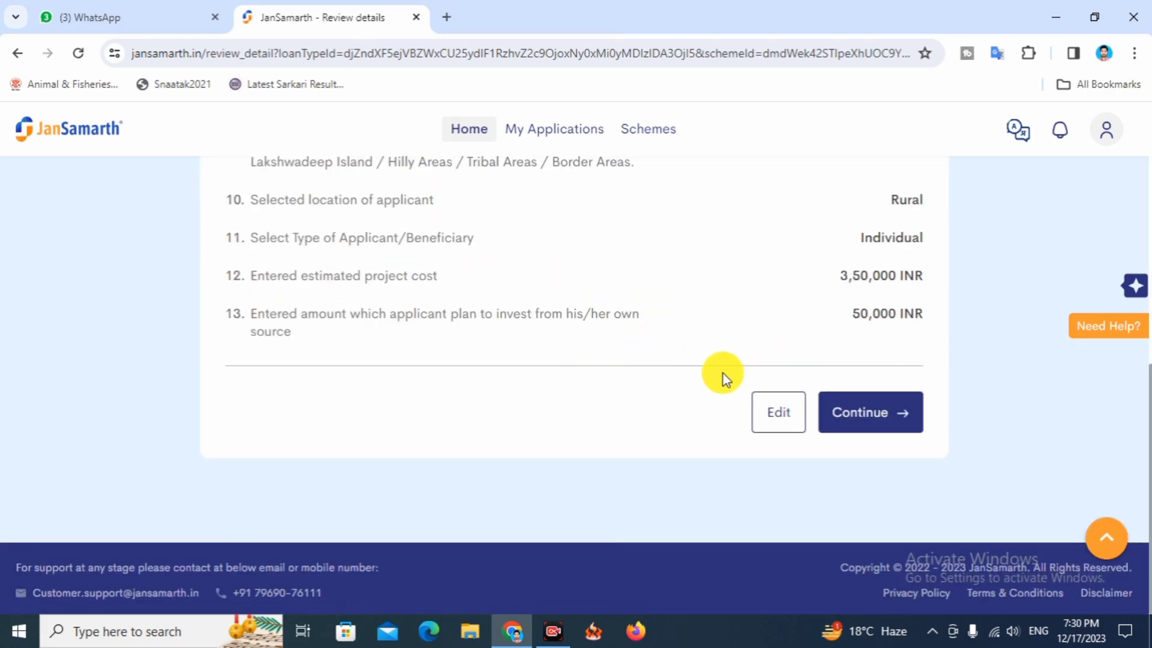
left_click(863, 420)
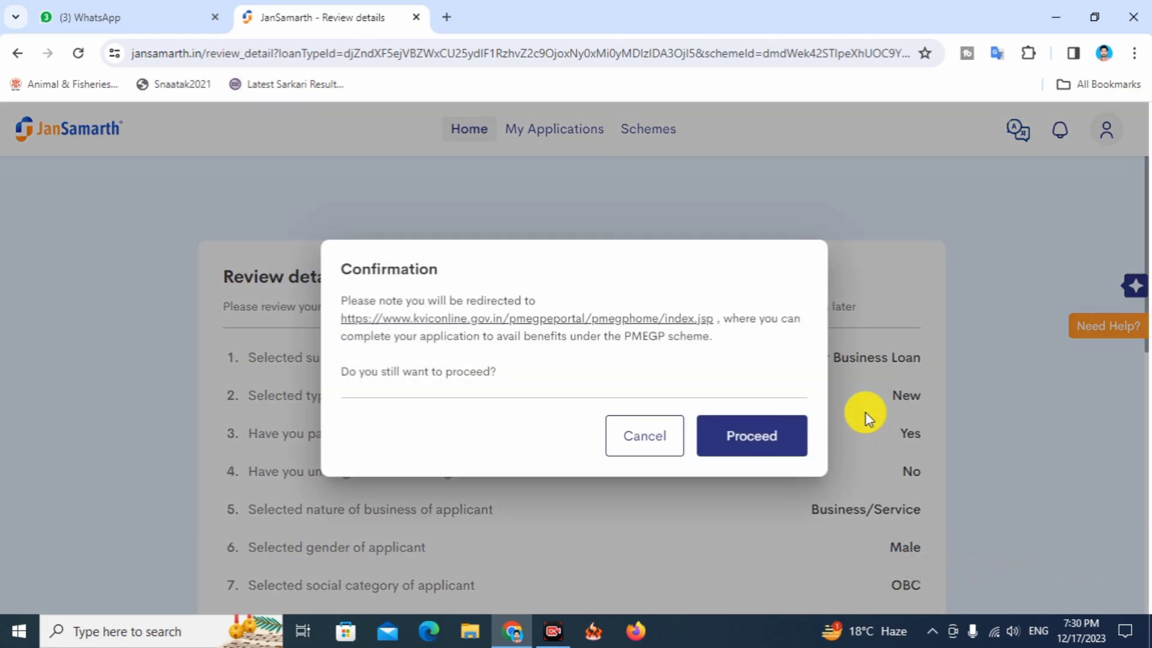
left_click(757, 438)
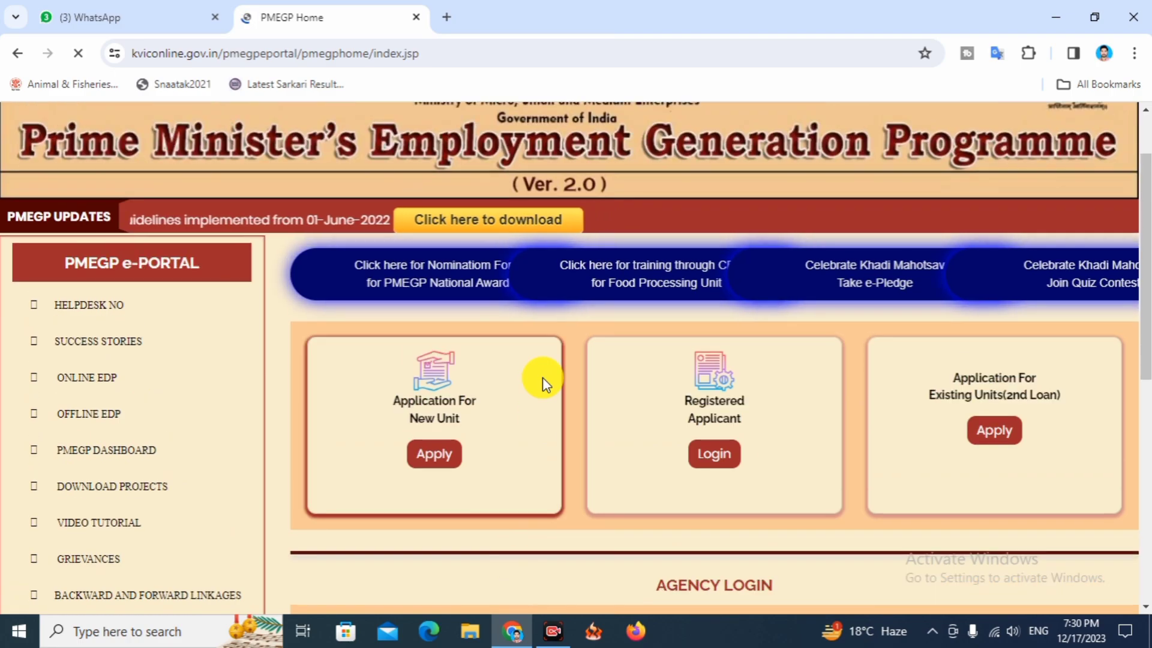
Open the PMEGP online application for a new unit and view the title options for the applicant's name
left_click(436, 457)
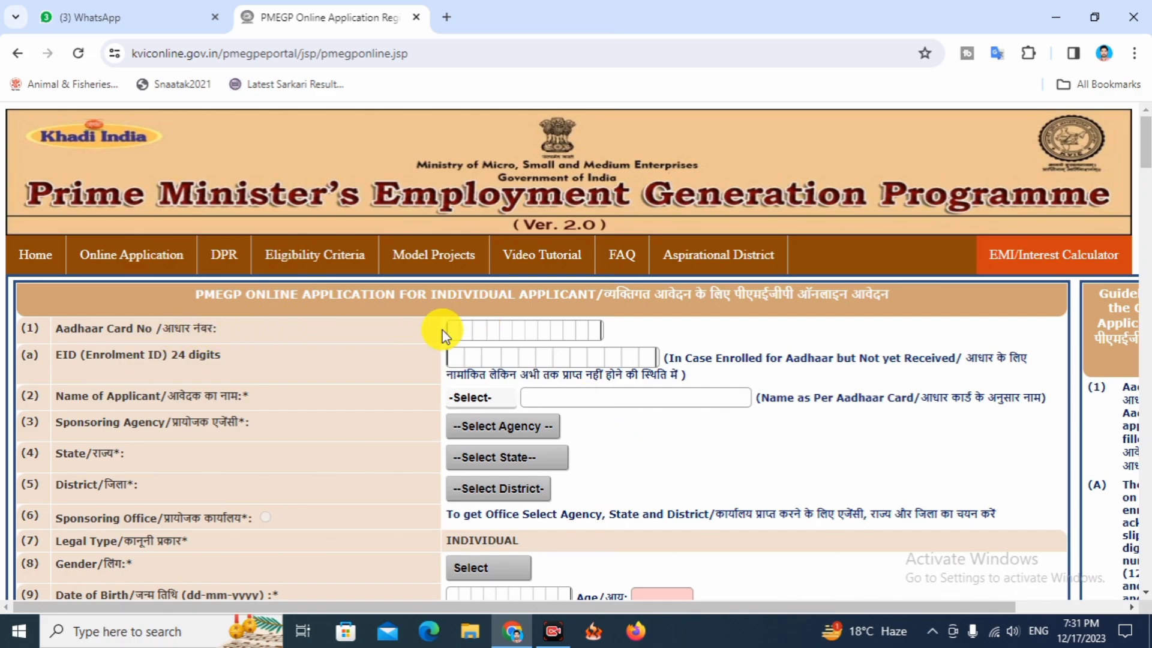
scroll(247, 307, "down", 1)
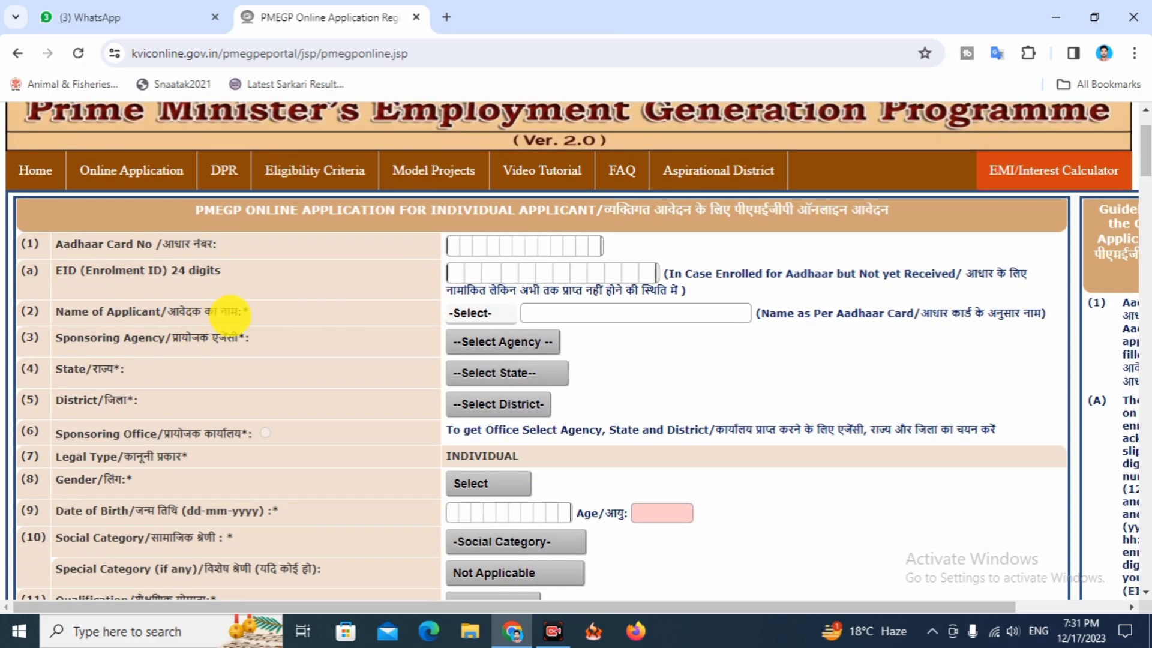
left_click(483, 313)
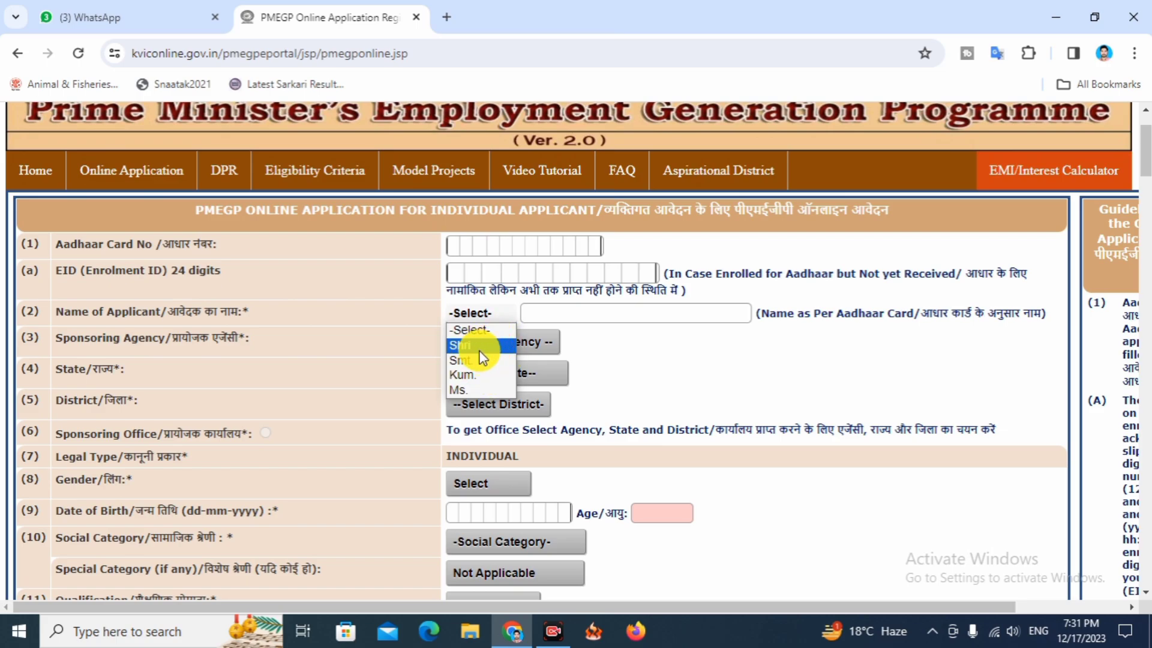
left_click(570, 328)
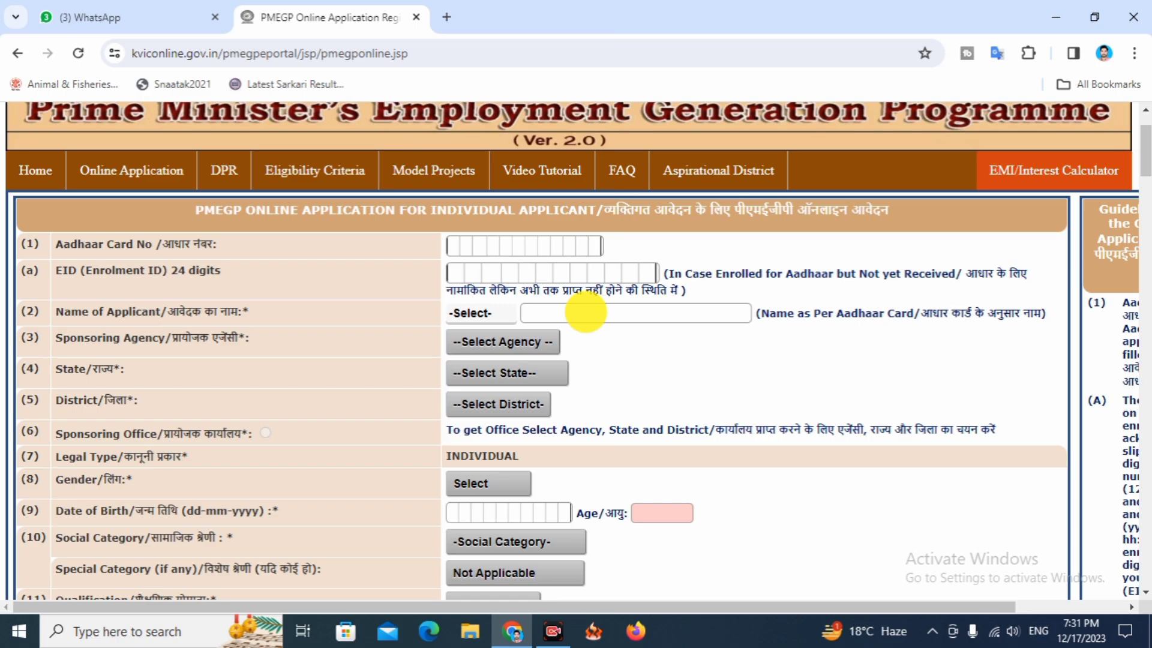
Set the sponsoring agency to KVIC and the state to Bihar in the application form
left_click(515, 343)
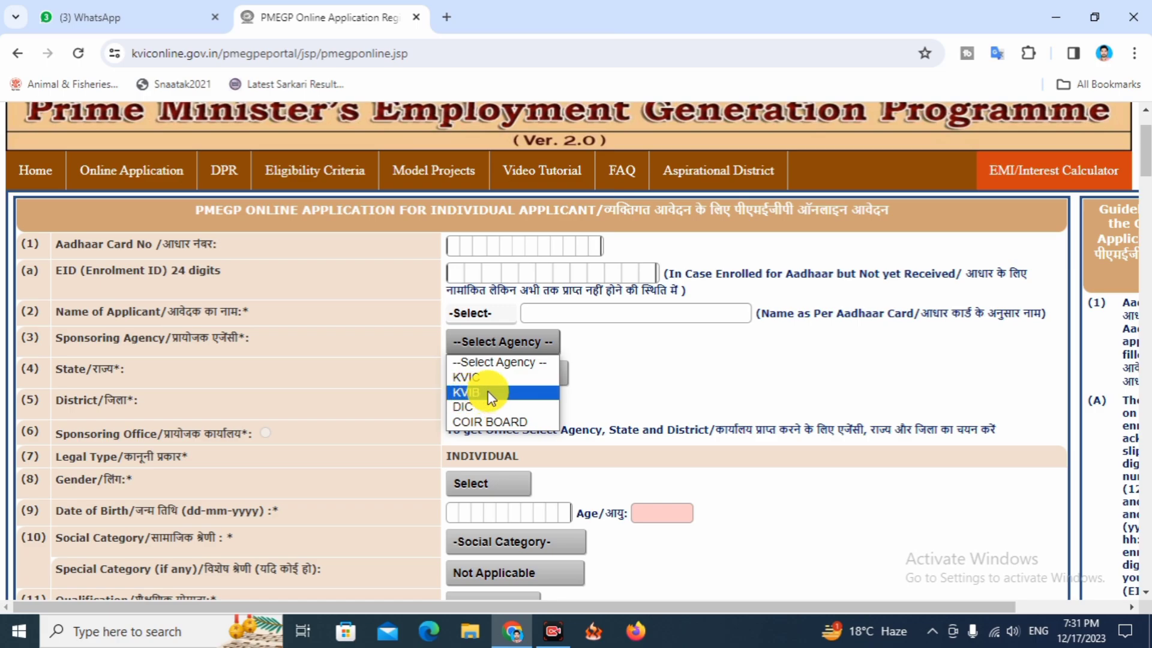
left_click(479, 376)
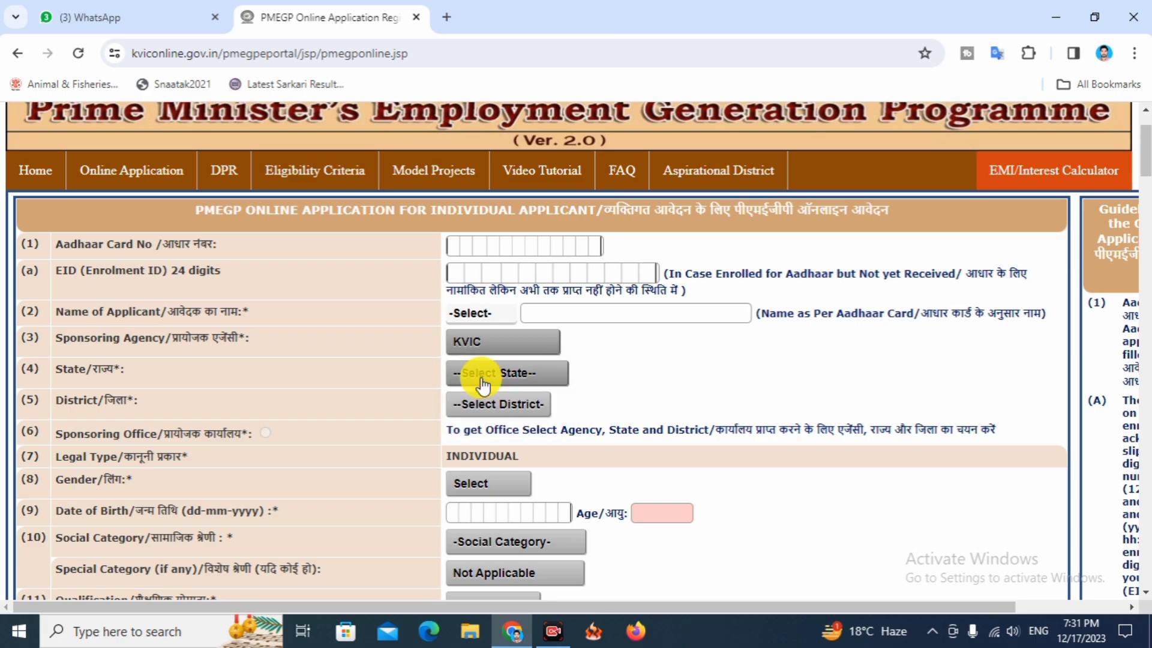
left_click(531, 374)
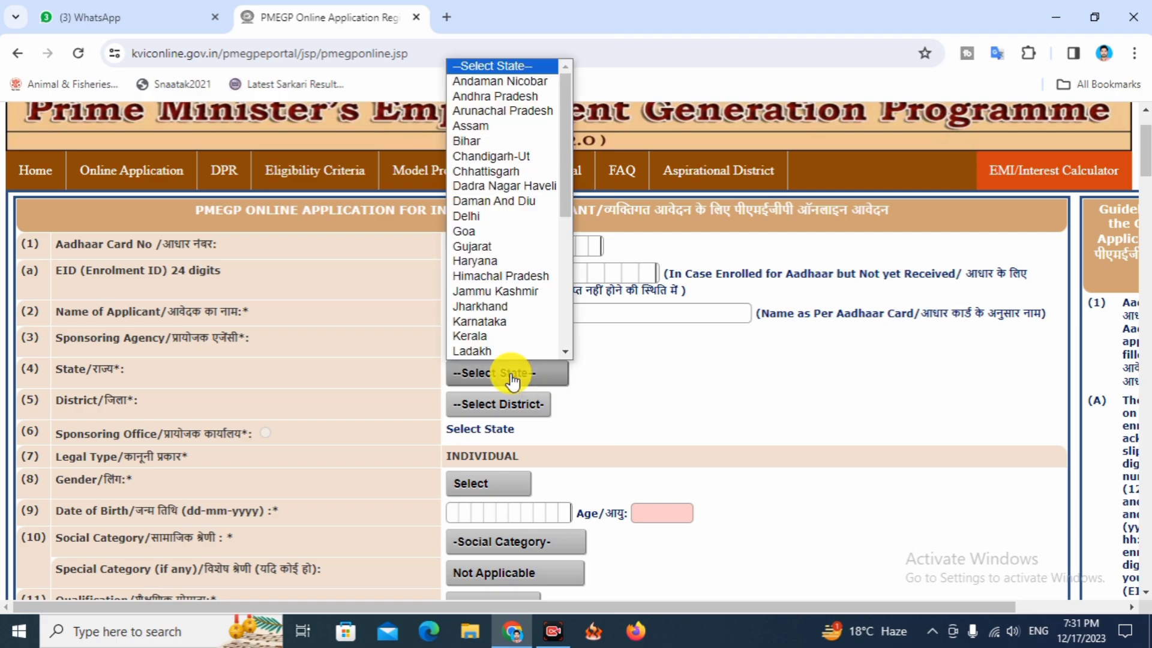
left_click(492, 143)
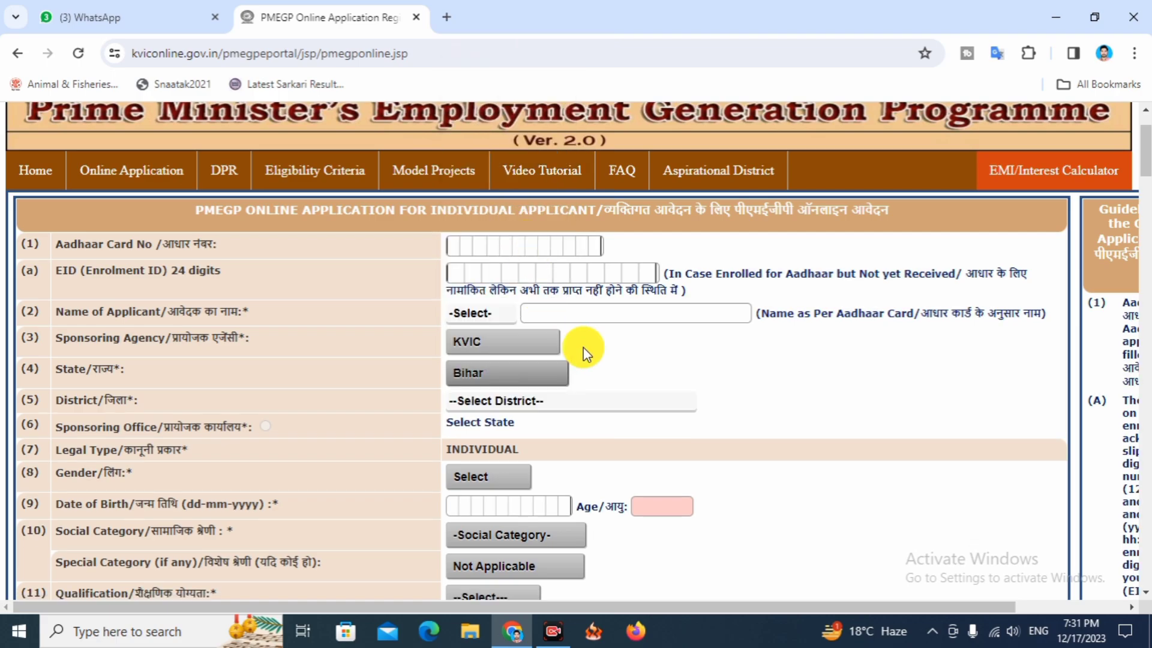
Set the district to Saharsa and choose the State Office of Khadi and Village Industries Commission as sponsoring office
left_click(527, 398)
scroll(541, 225, "down", 1)
scroll(525, 252, "down", 6)
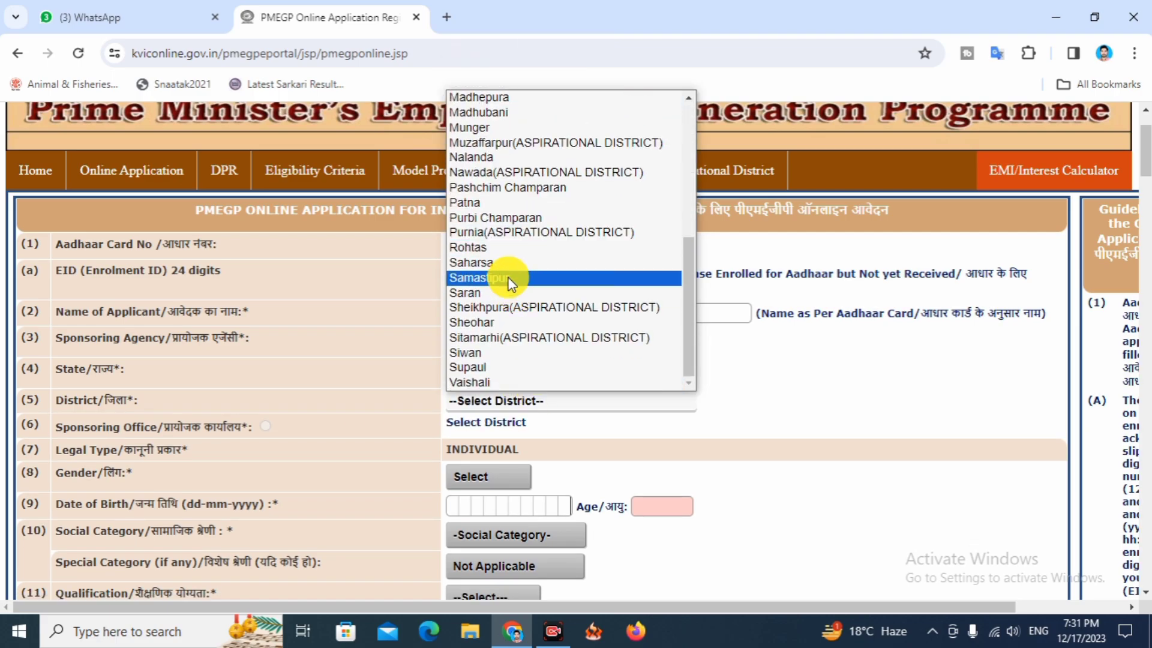
left_click(510, 277)
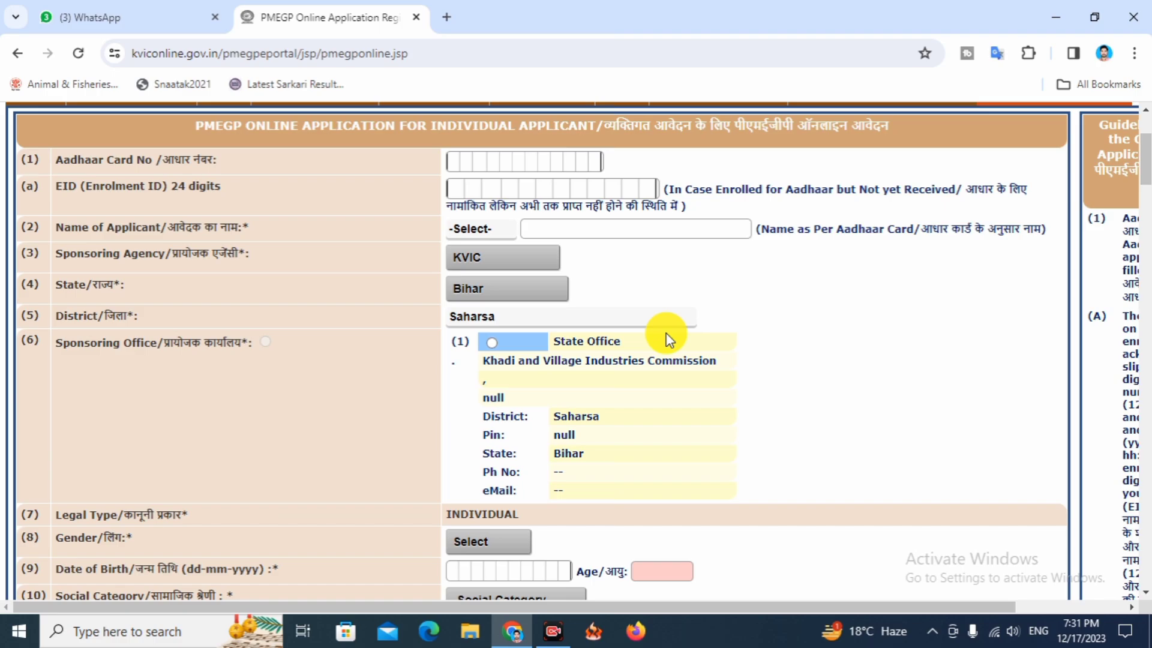
left_click(491, 343)
Set the applicant's gender to Male and the social category to Other Backward Caste
scroll(633, 342, "down", 3)
scroll(575, 344, "down", 2)
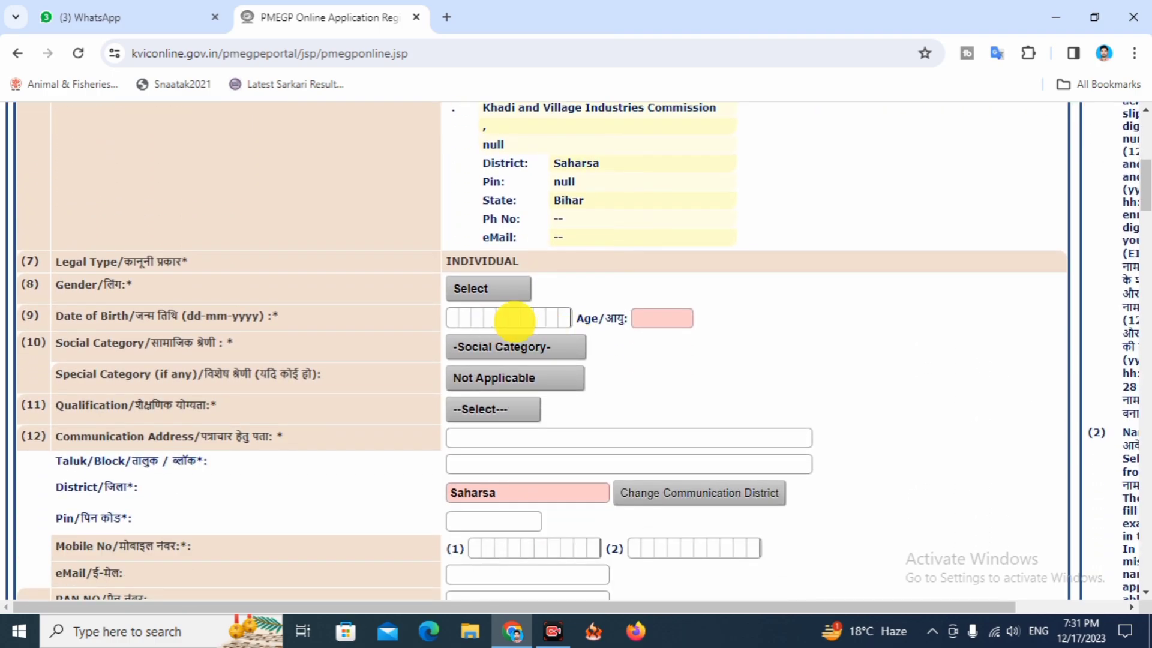
left_click(483, 294)
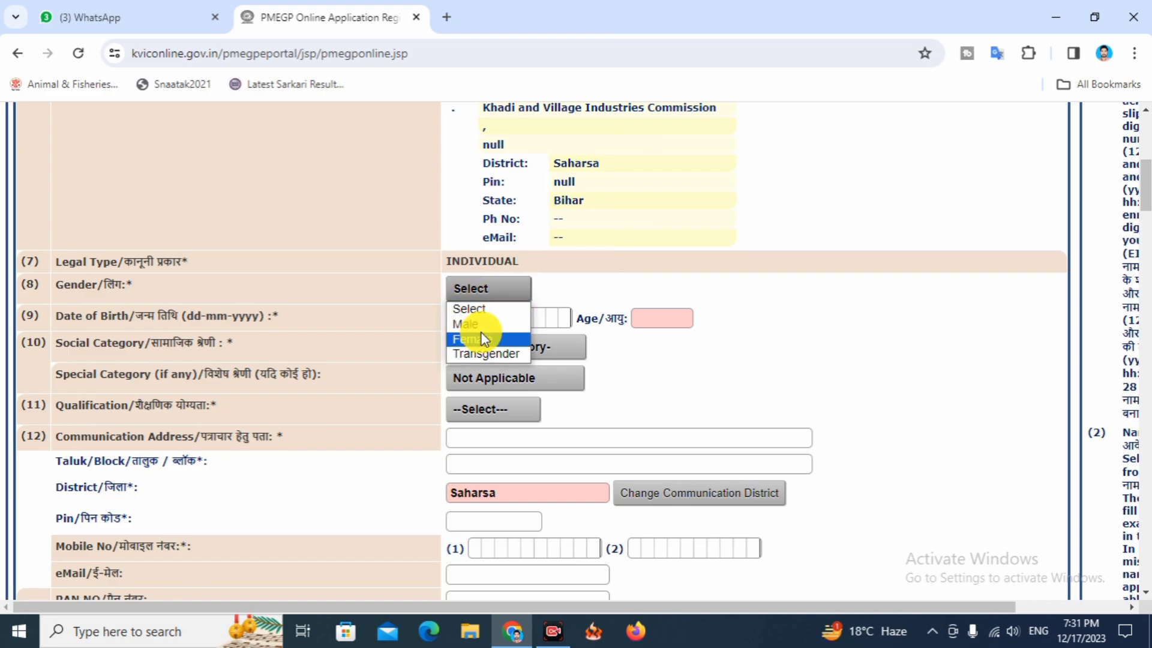
left_click(474, 324)
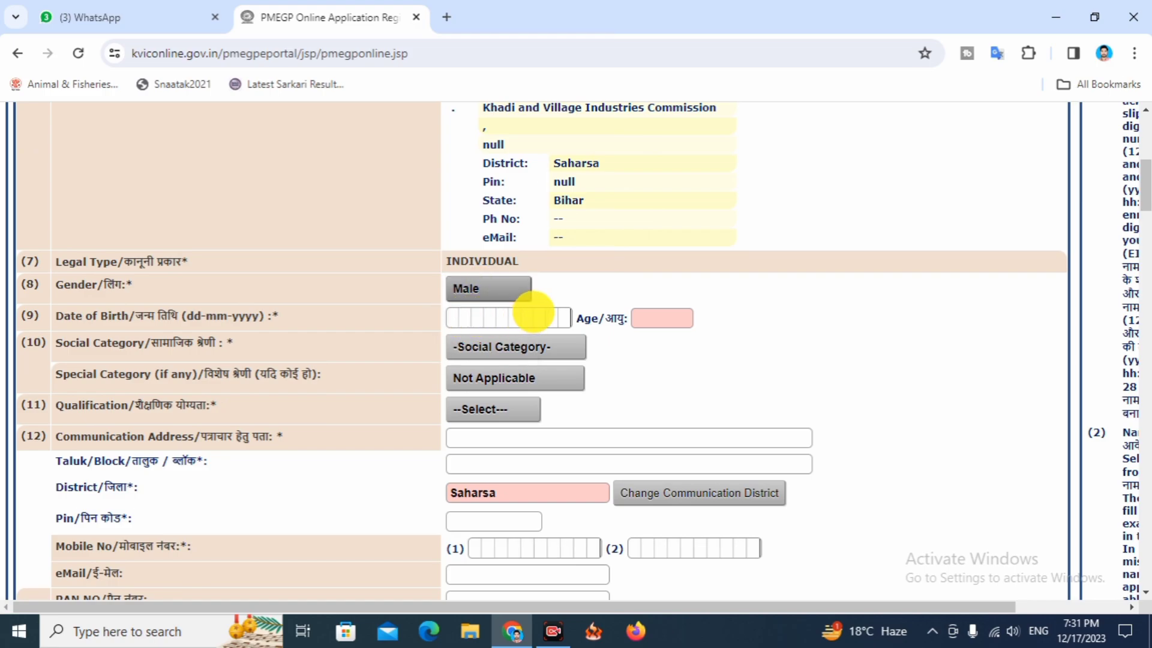
left_click(465, 347)
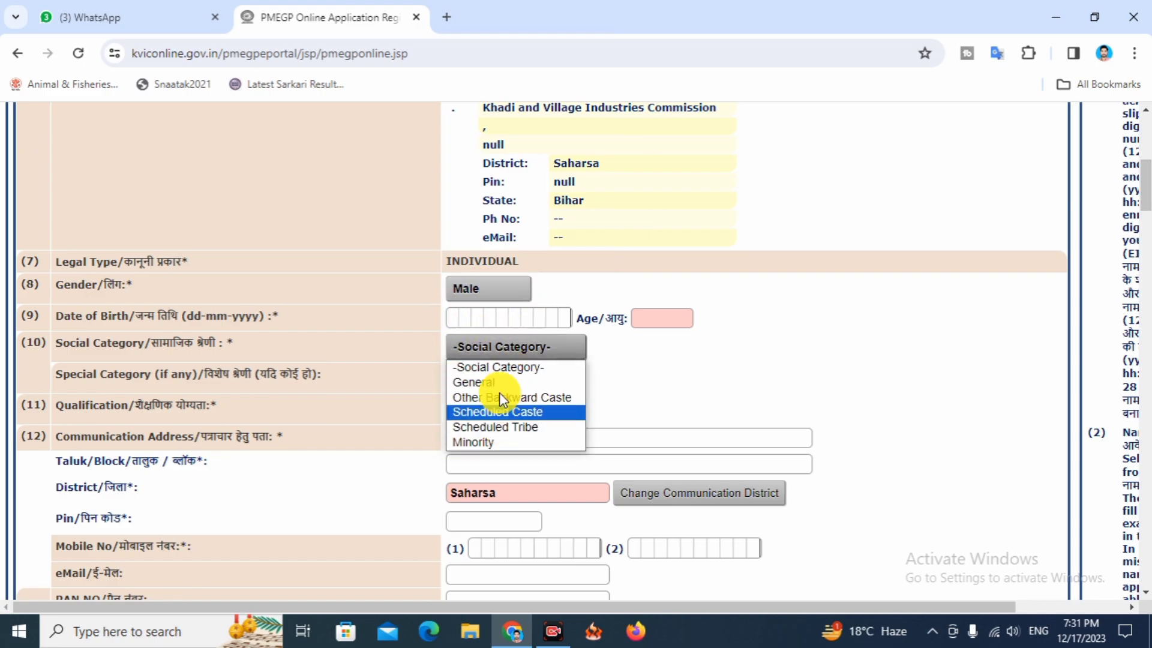
left_click(528, 398)
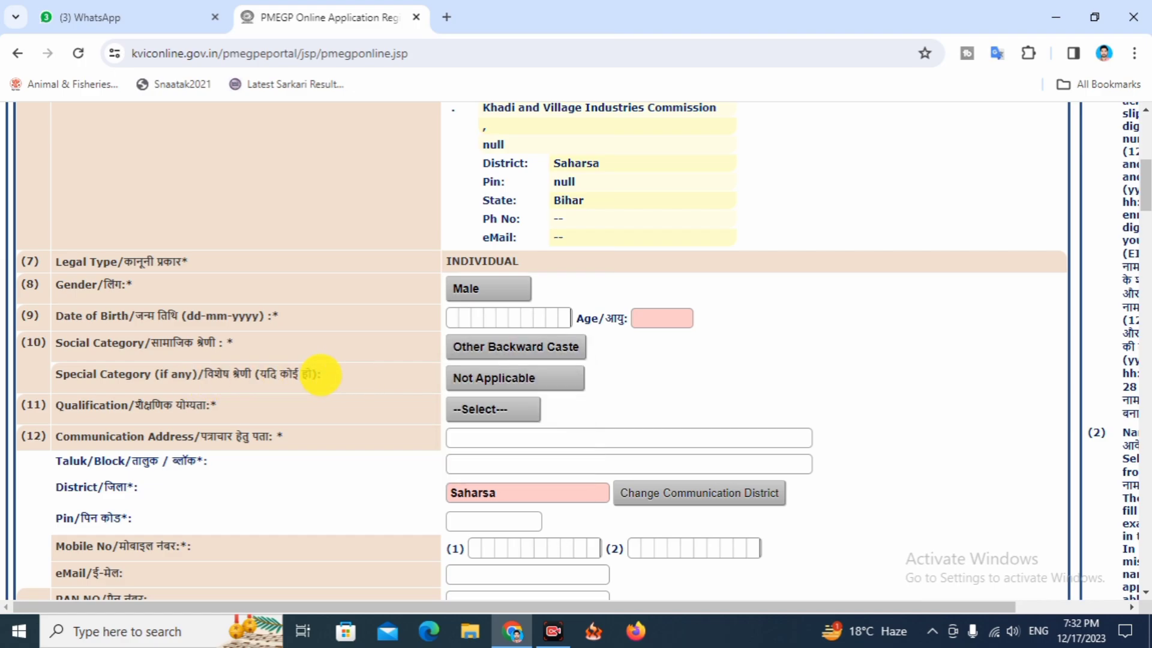
Keep the special category as Not Applicable and set the qualification to Graduate
left_click(511, 378)
left_click(499, 414)
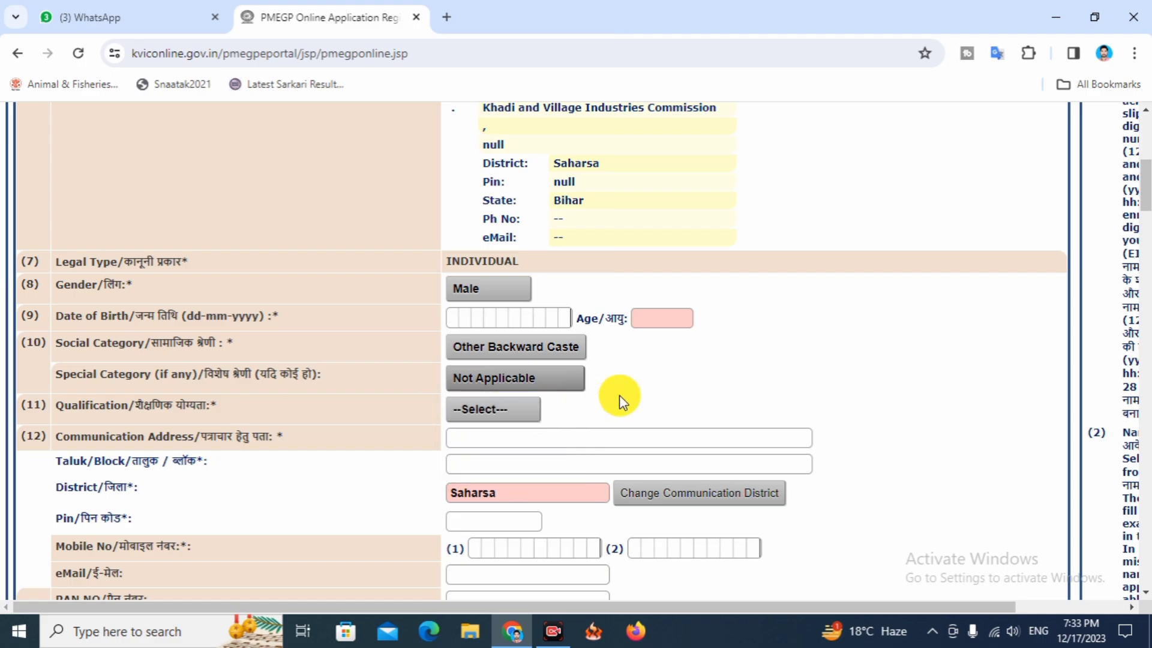
scroll(619, 395, "down", 1)
left_click_drag(121, 325, 242, 328)
left_click(337, 329)
left_click(486, 326)
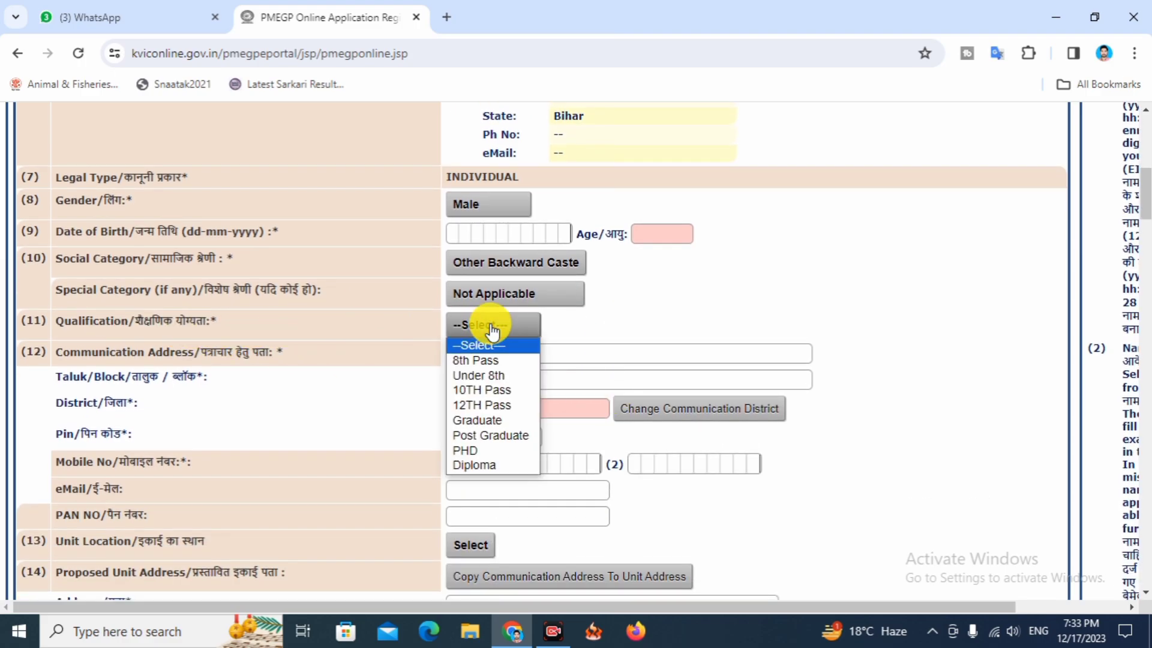
left_click(493, 419)
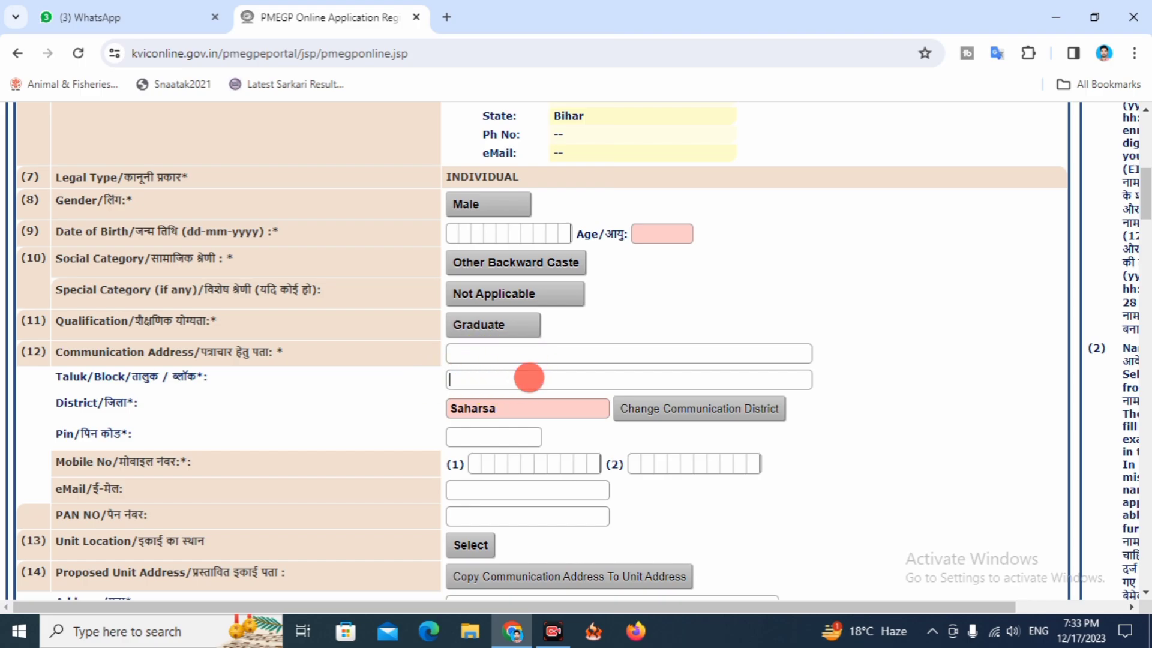
Go past the blank communication address and contact fields and set the unit location to Rural
left_click(529, 379)
left_click(384, 390)
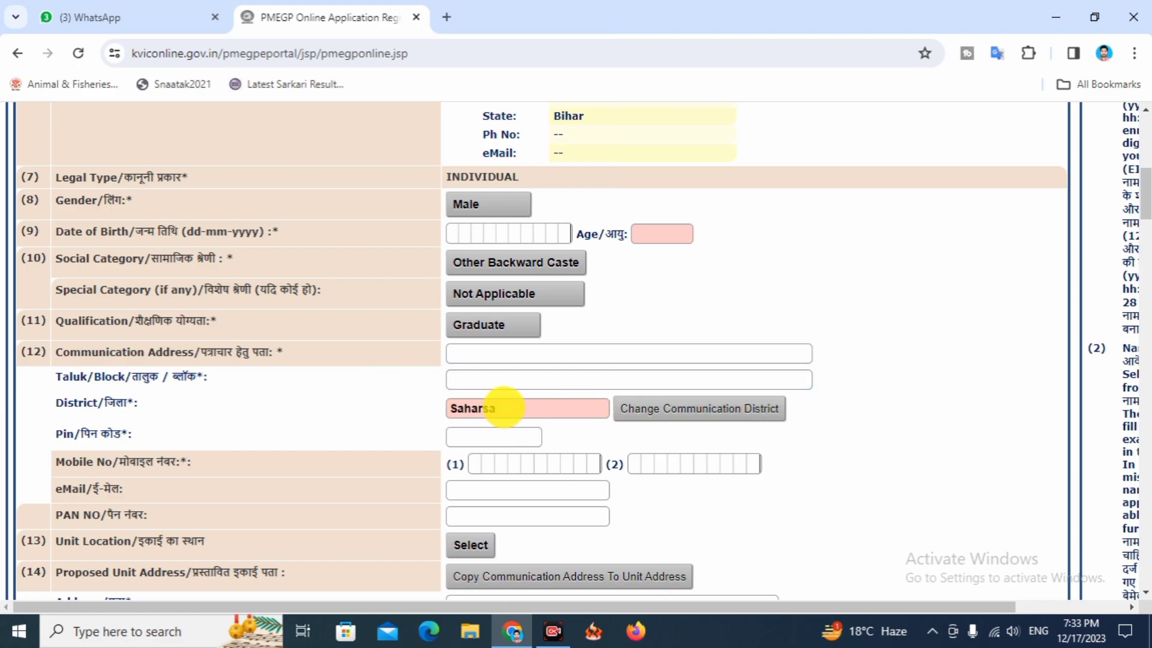
scroll(503, 404, "down", 2)
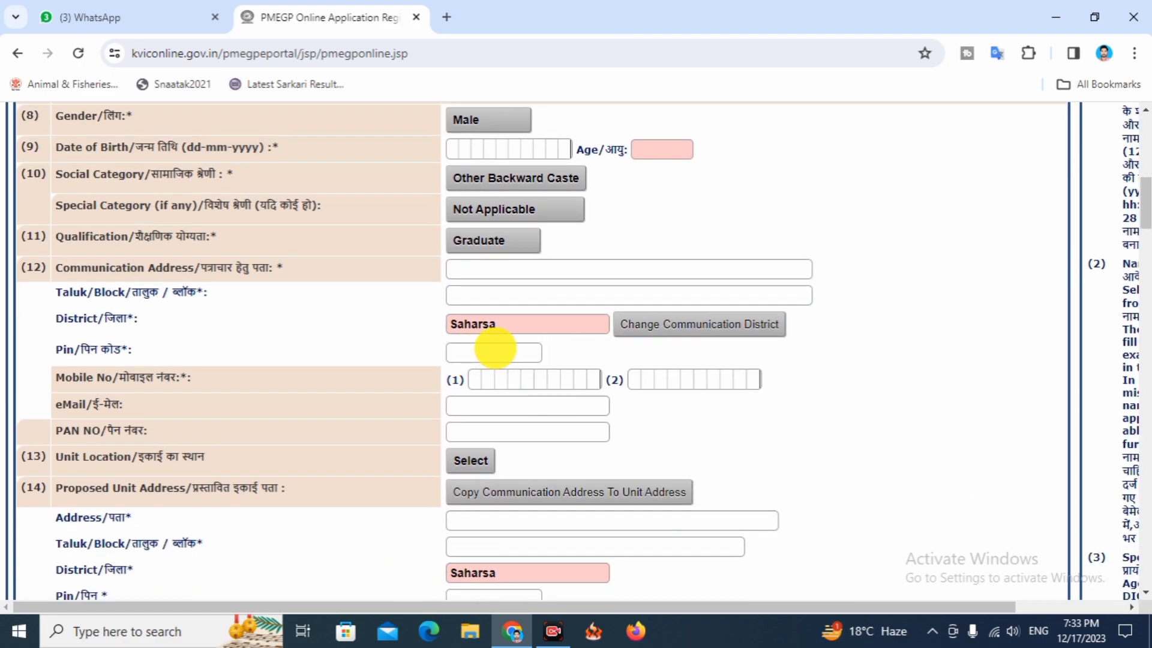
scroll(496, 348, "down", 2)
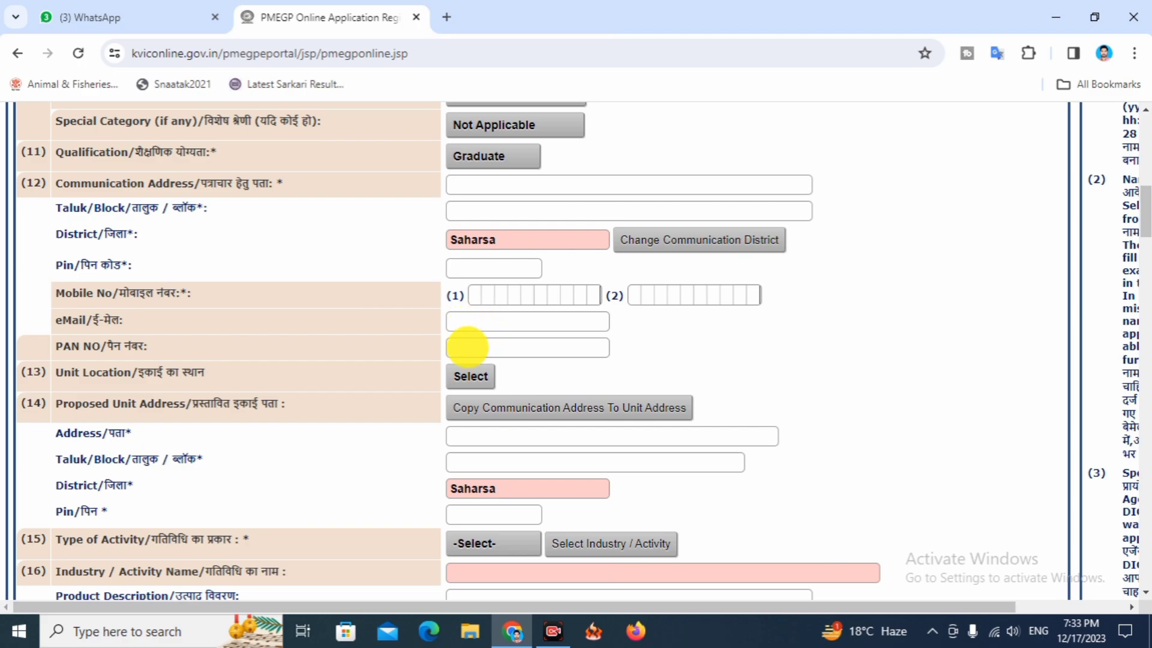
scroll(473, 354, "down", 1)
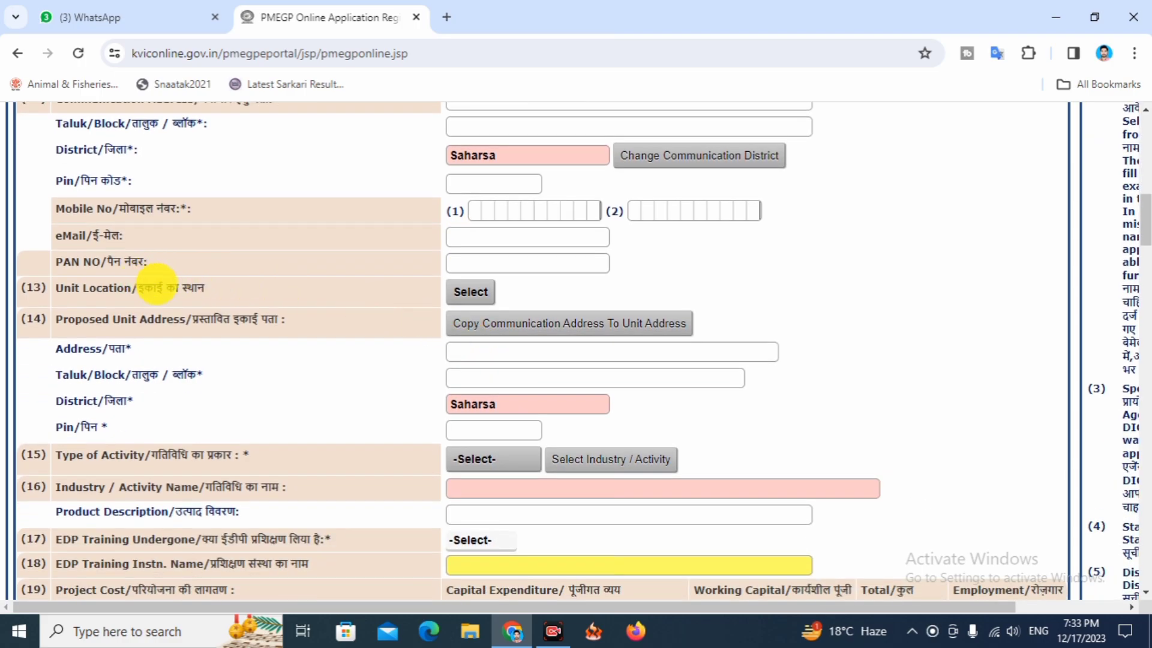
left_click(465, 293)
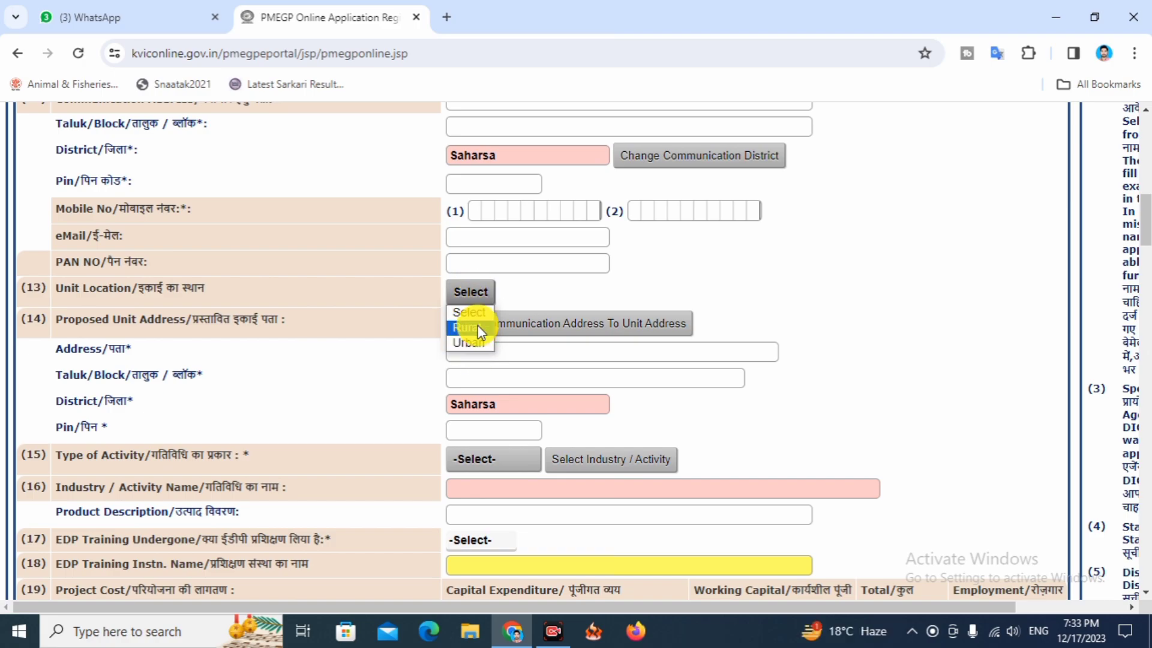
left_click(476, 329)
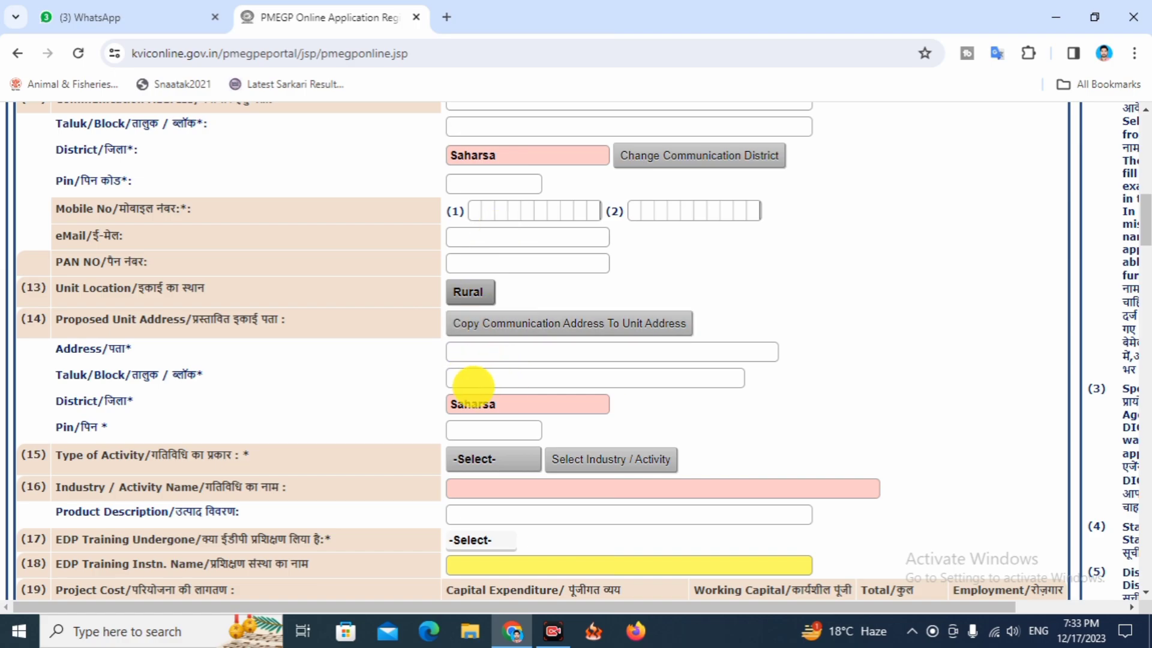
Set the type of activity for the proposed unit to Service
scroll(534, 389, "down", 1)
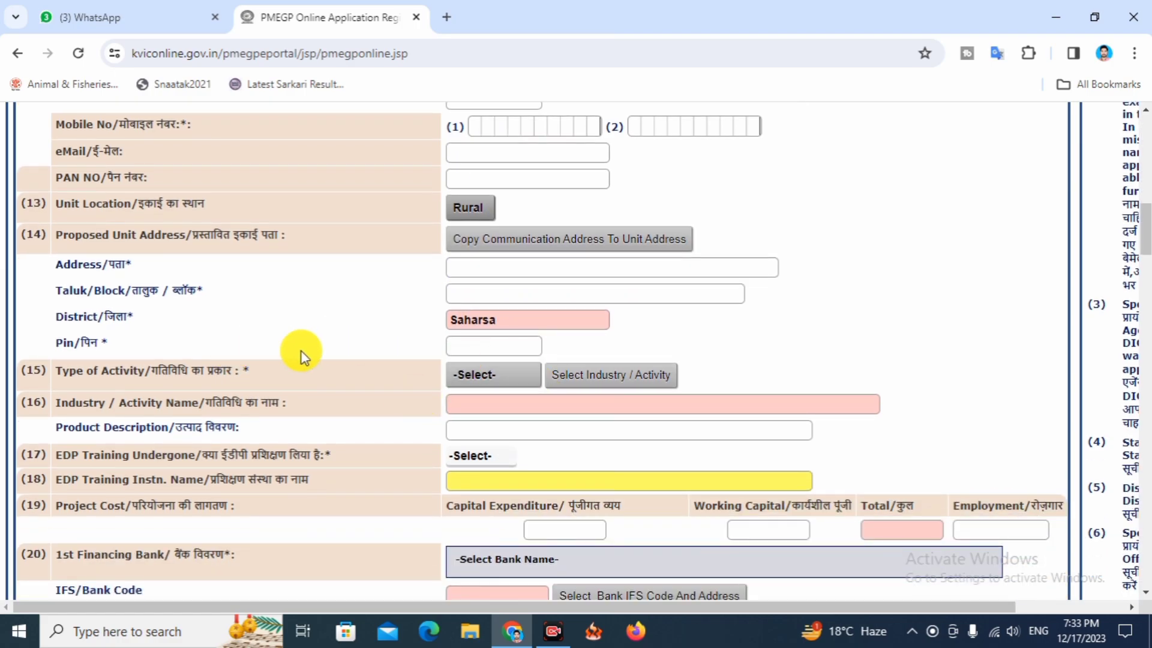
scroll(466, 342, "down", 1)
left_click(478, 295)
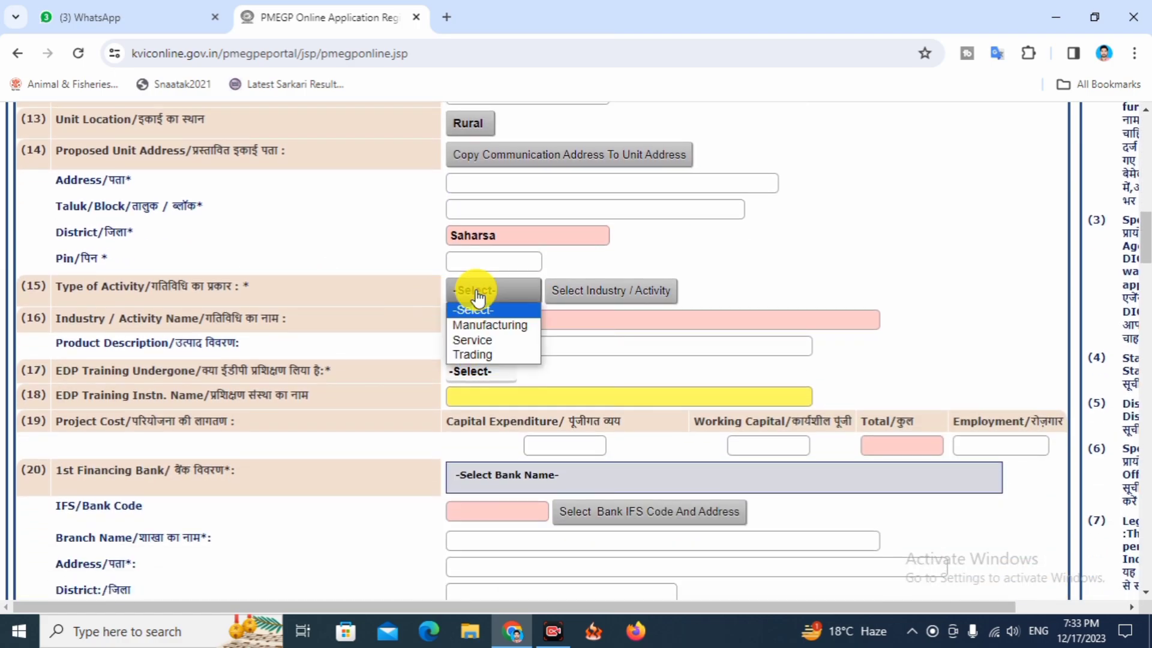
left_click(485, 343)
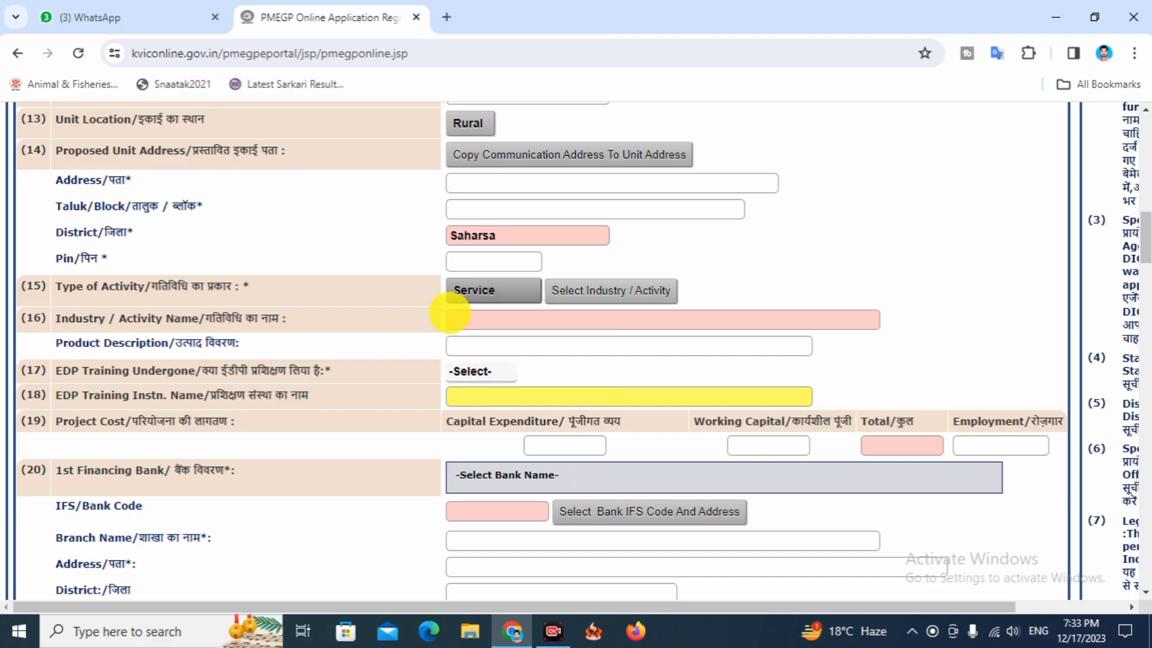
left_click(489, 293)
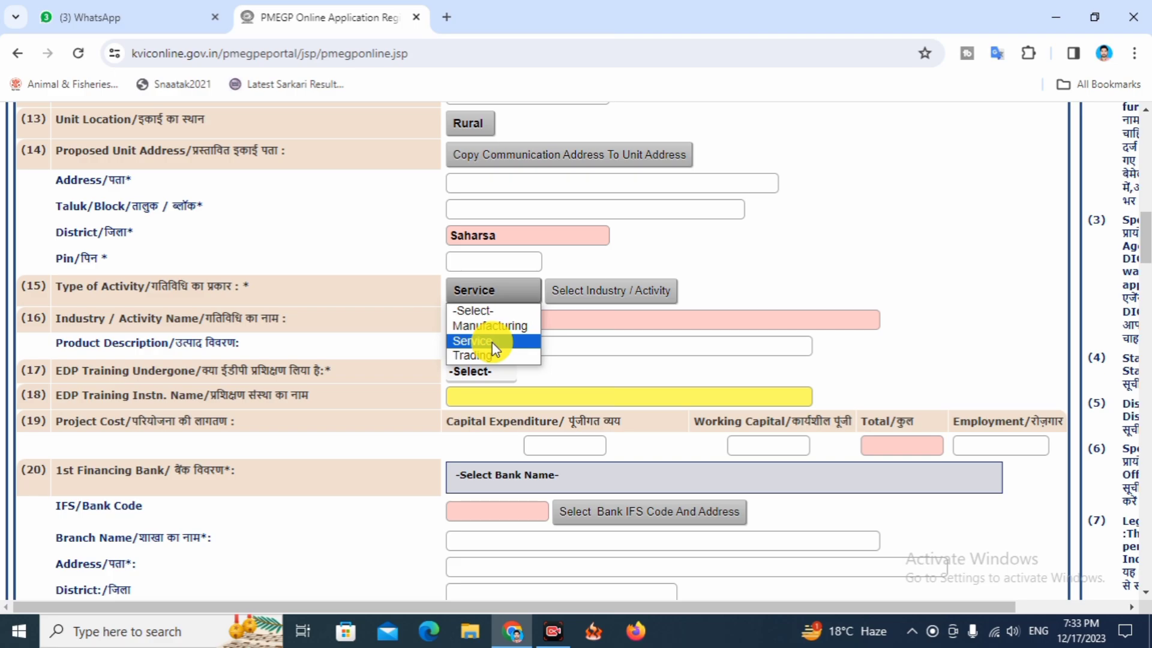
left_click(491, 342)
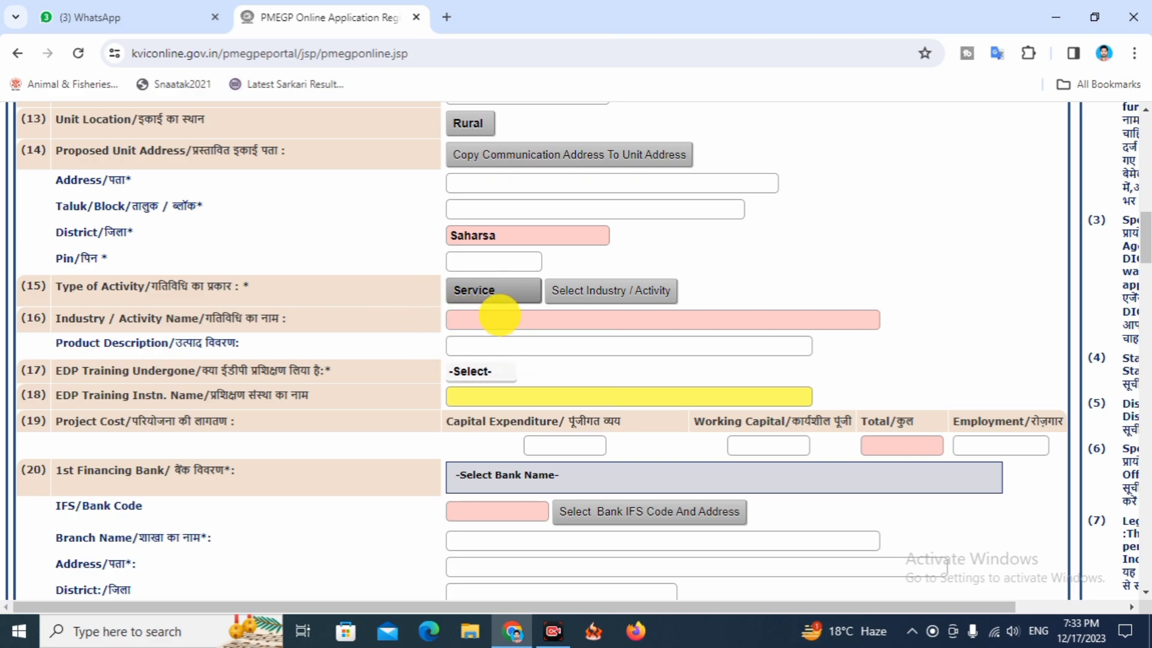
Leave the product description blank and set EDP Training Undergone to Yes
scroll(548, 316, "down", 1)
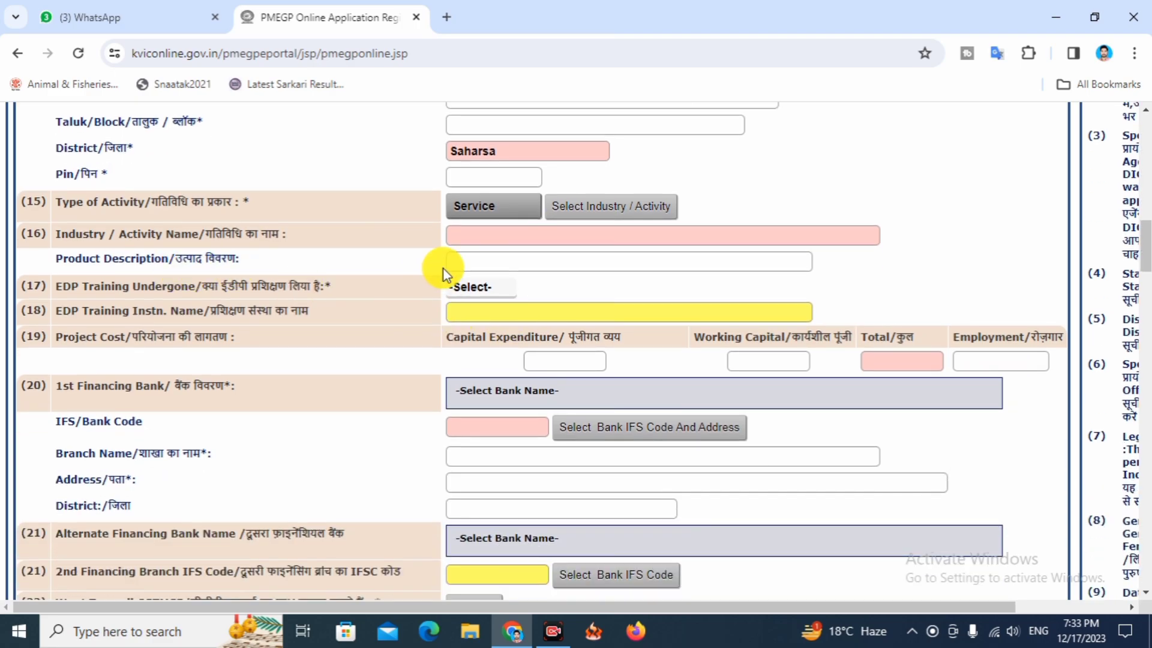
left_click(504, 261)
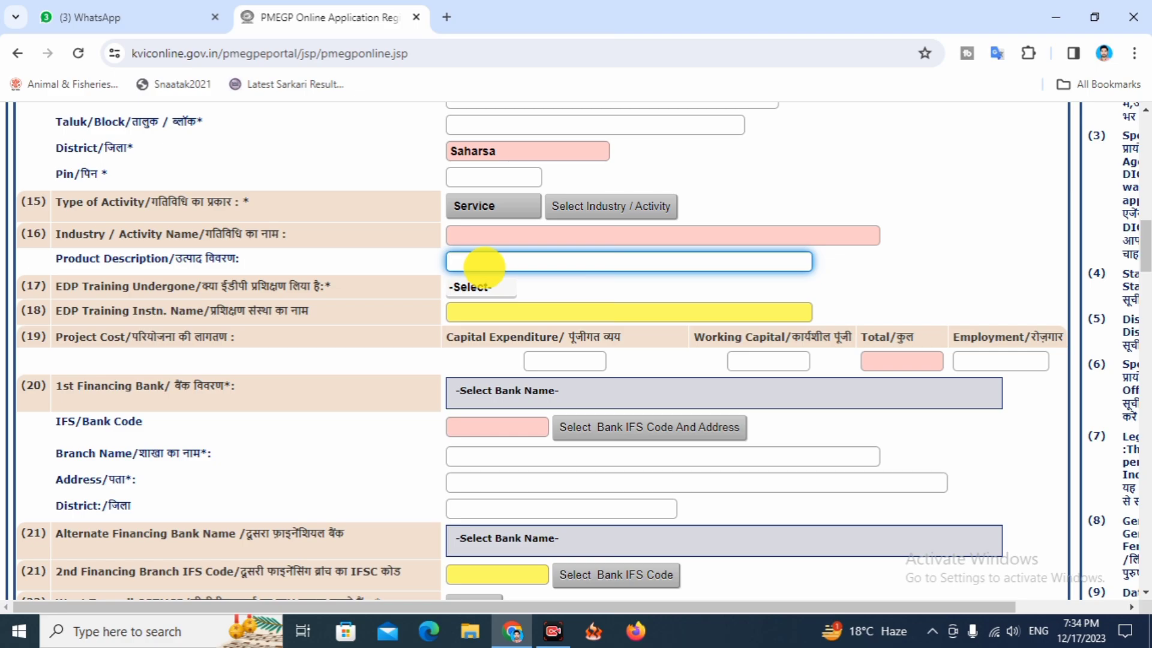
left_click(217, 286)
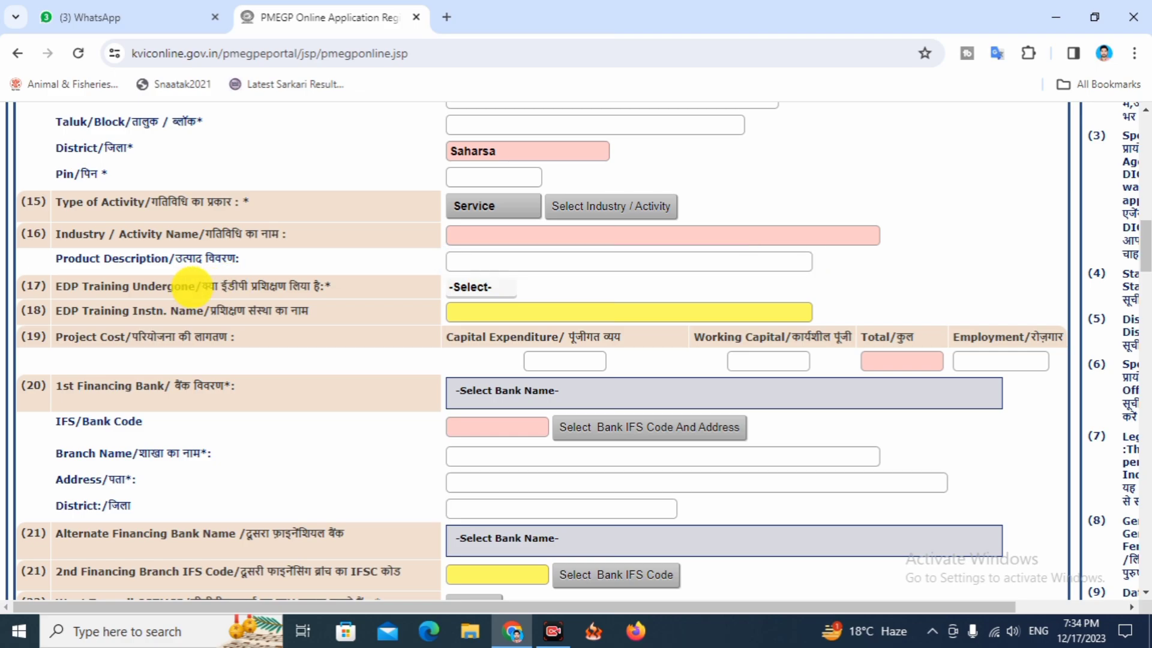
left_click_drag(202, 286, 315, 286)
left_click(338, 290)
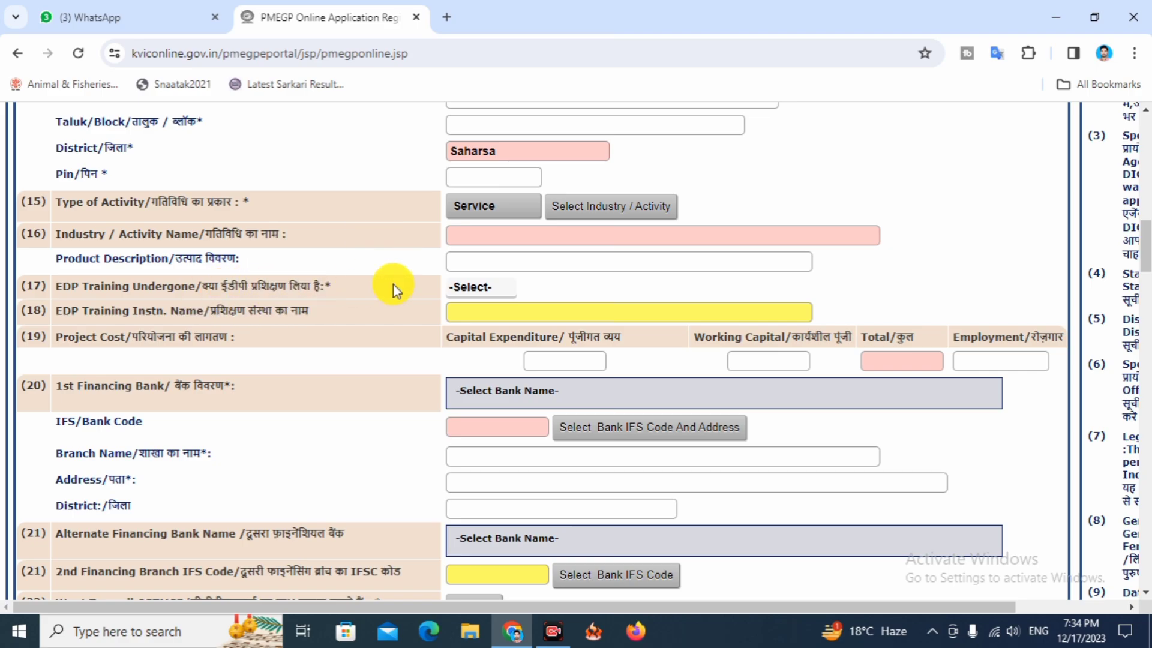
left_click(477, 289)
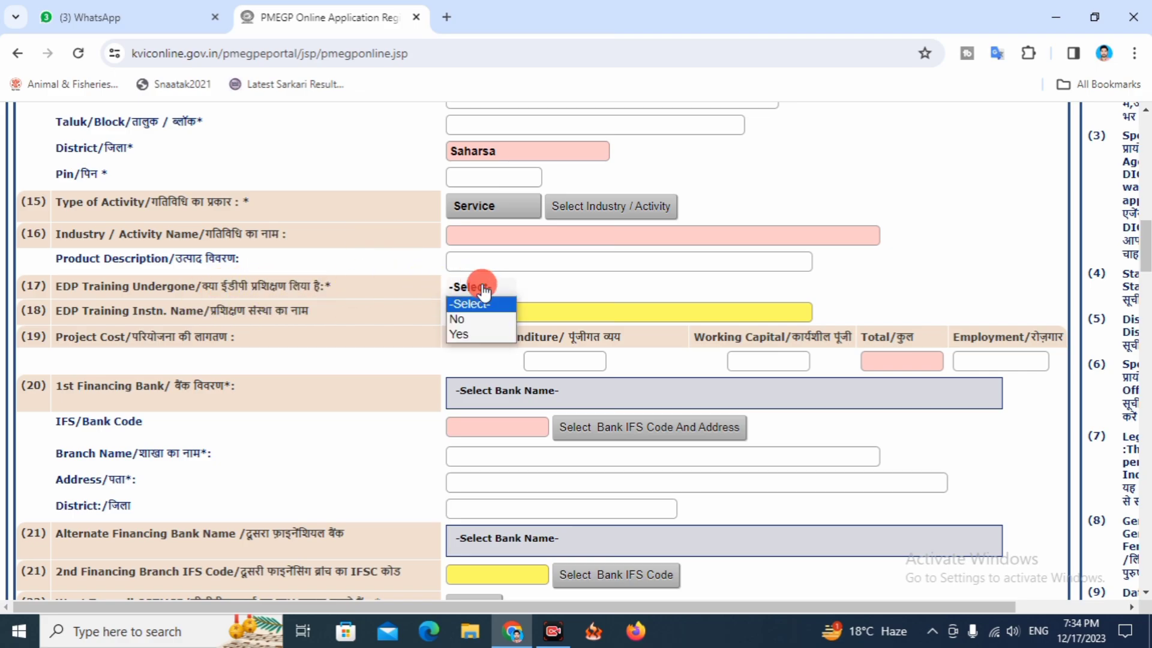
left_click(473, 334)
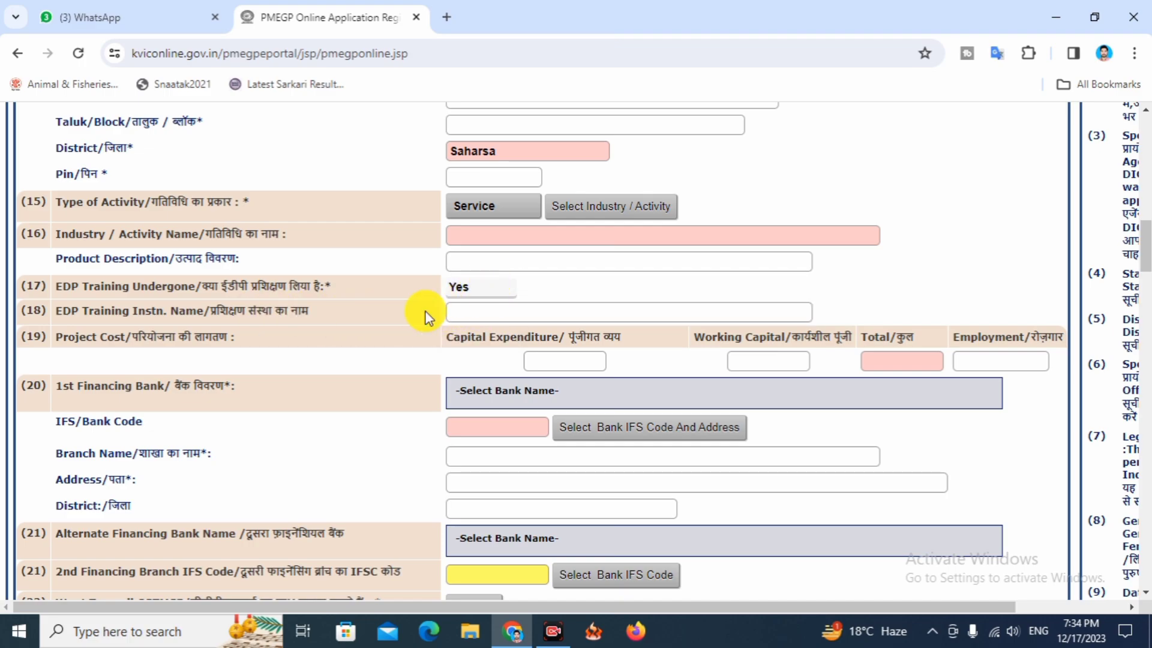
left_click_drag(215, 311, 358, 314)
left_click(360, 314)
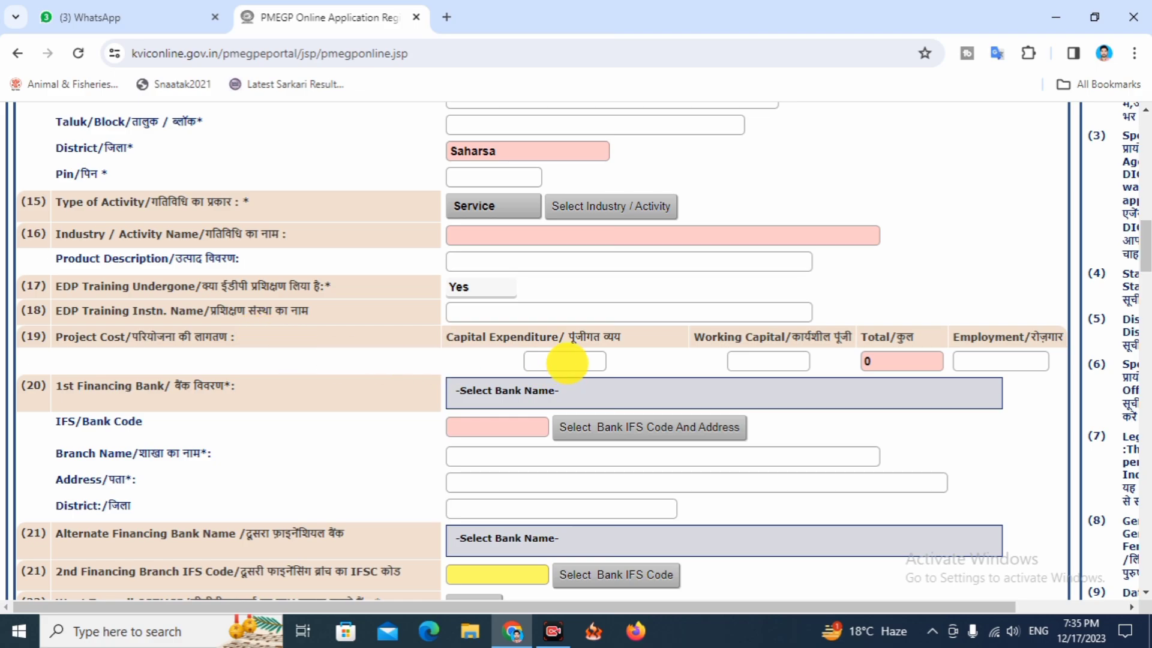
Enter the project cost with a capital expenditure of 200000 and a working capital of 100000
left_click(563, 362)
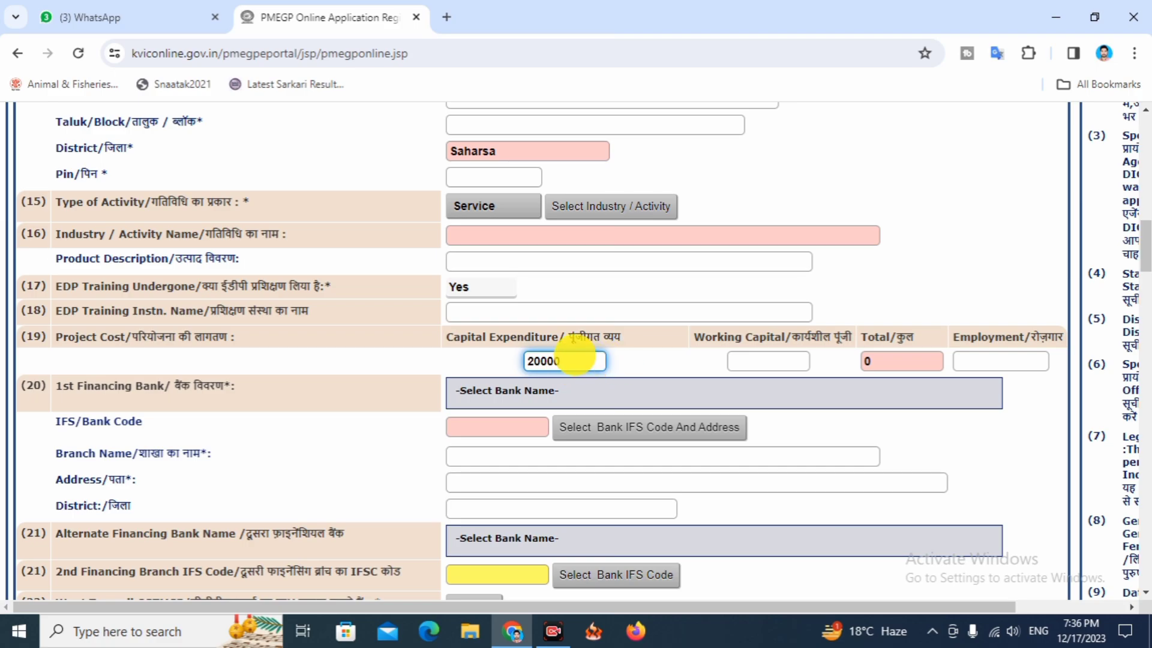
left_click(746, 360)
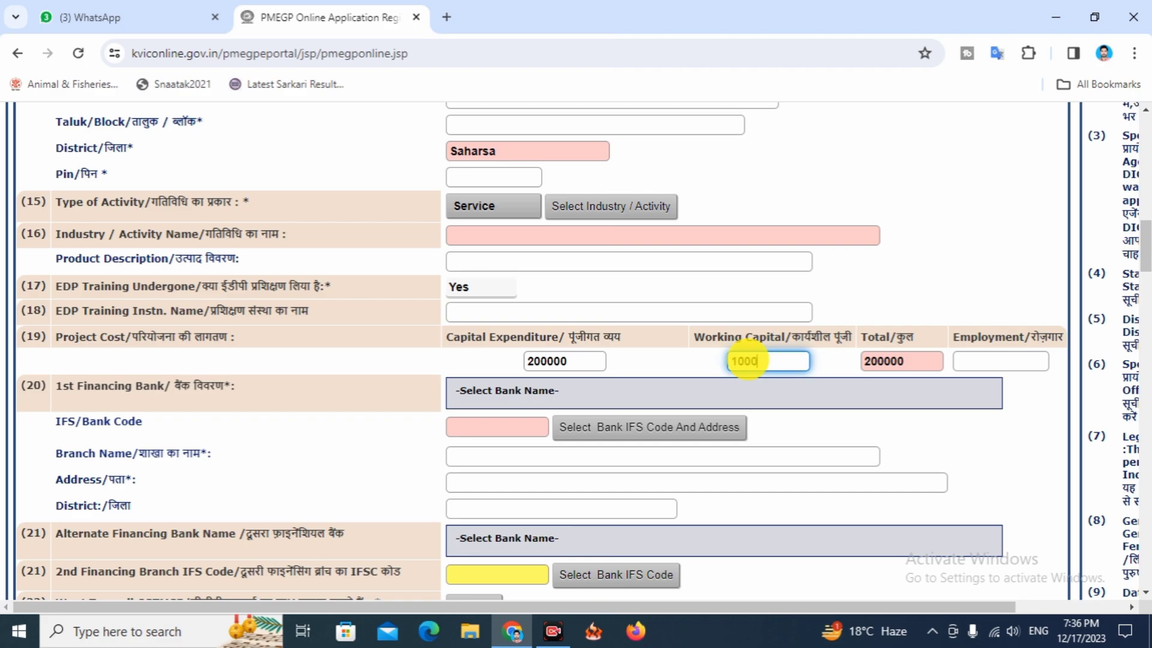
left_click(696, 365)
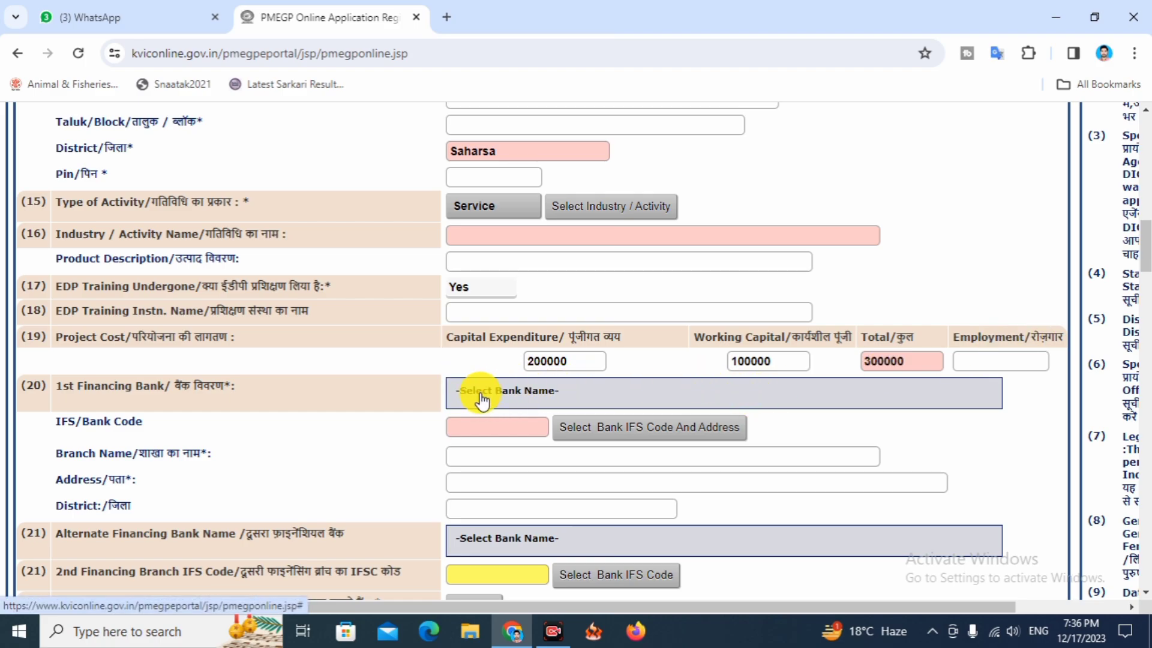
Select CATHOLIC SYRIAN BANK LTD as the first financing bank and view the remaining fields through the declaration
left_click(505, 396)
scroll(514, 474, "down", 10)
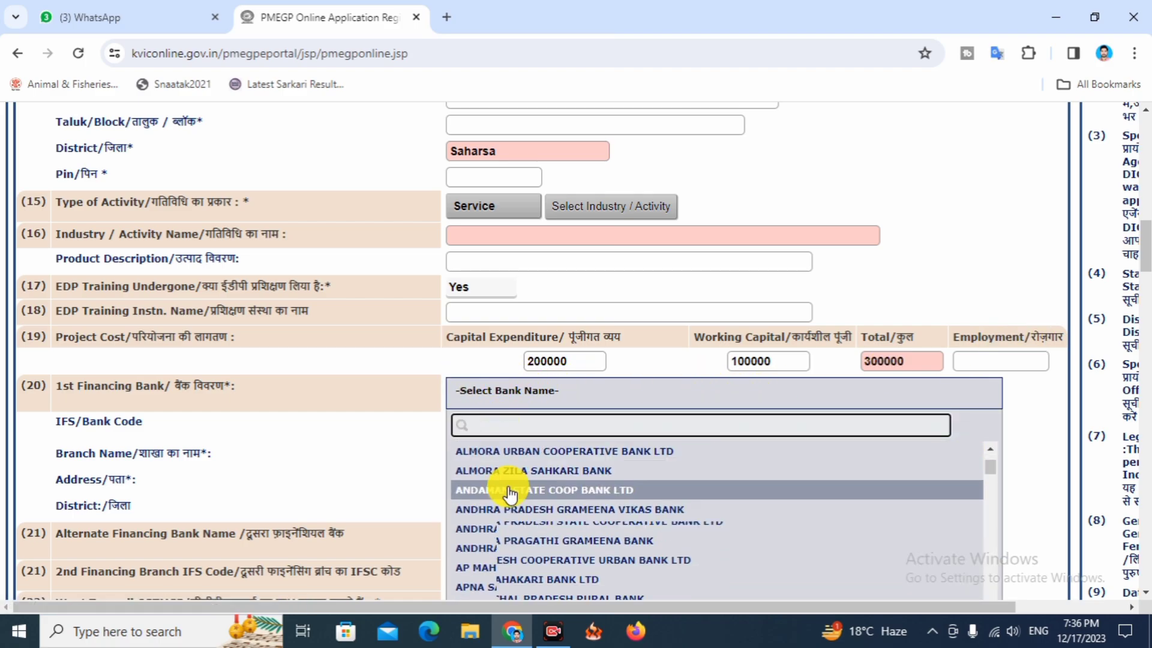
left_click(527, 538)
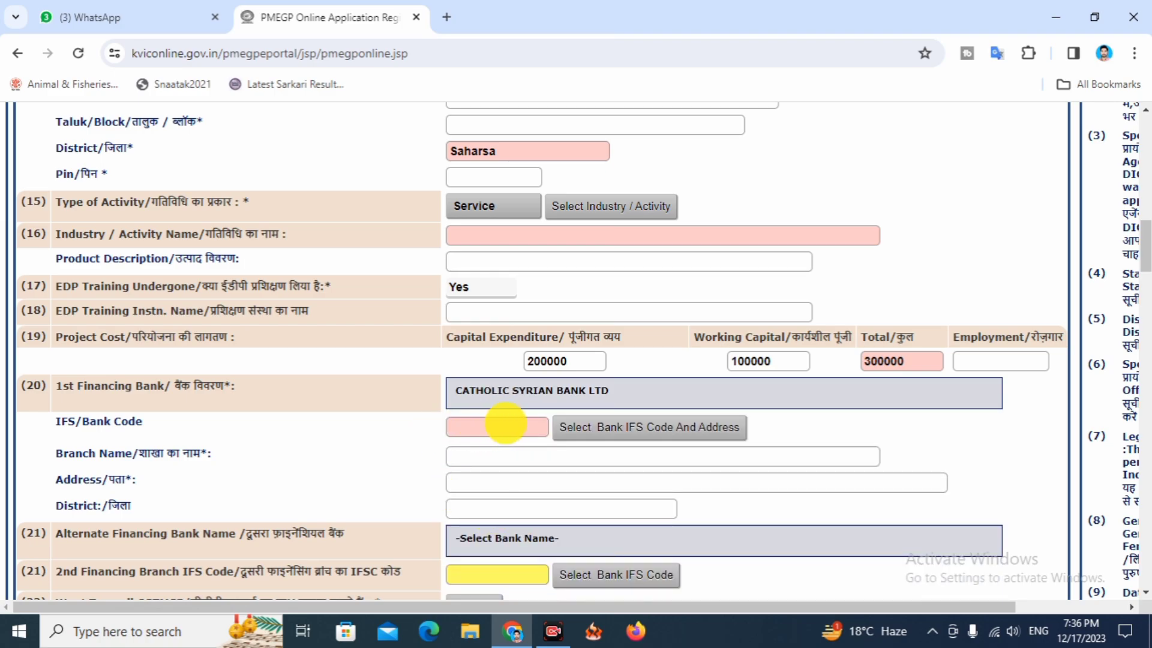
scroll(504, 424, "down", 2)
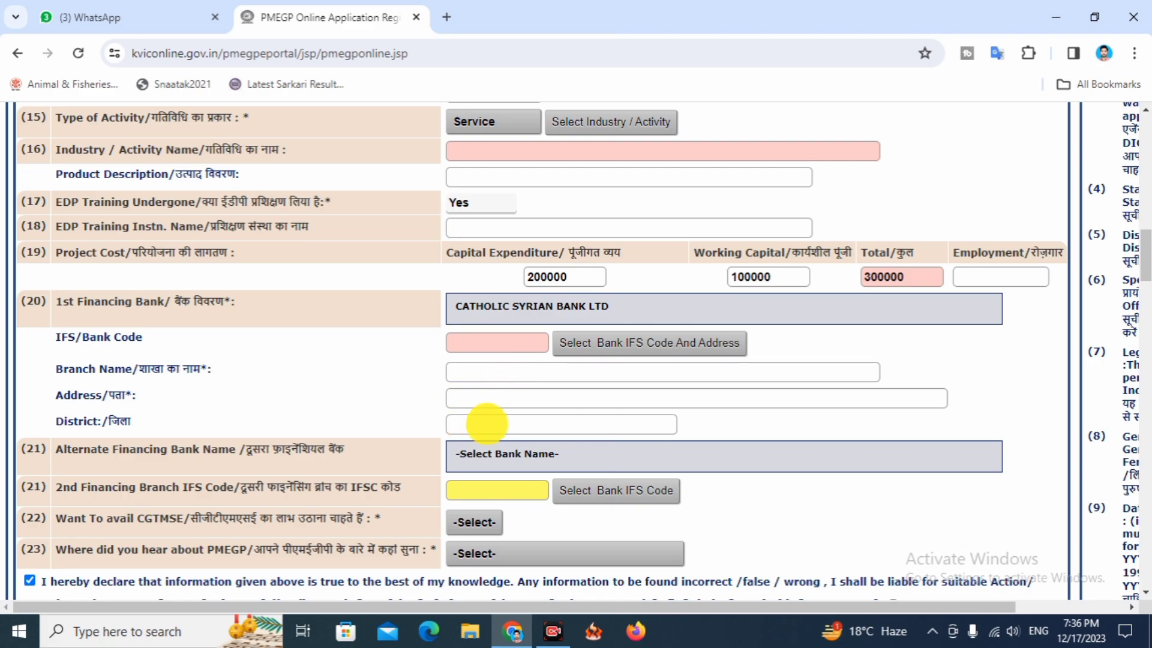
scroll(486, 424, "down", 2)
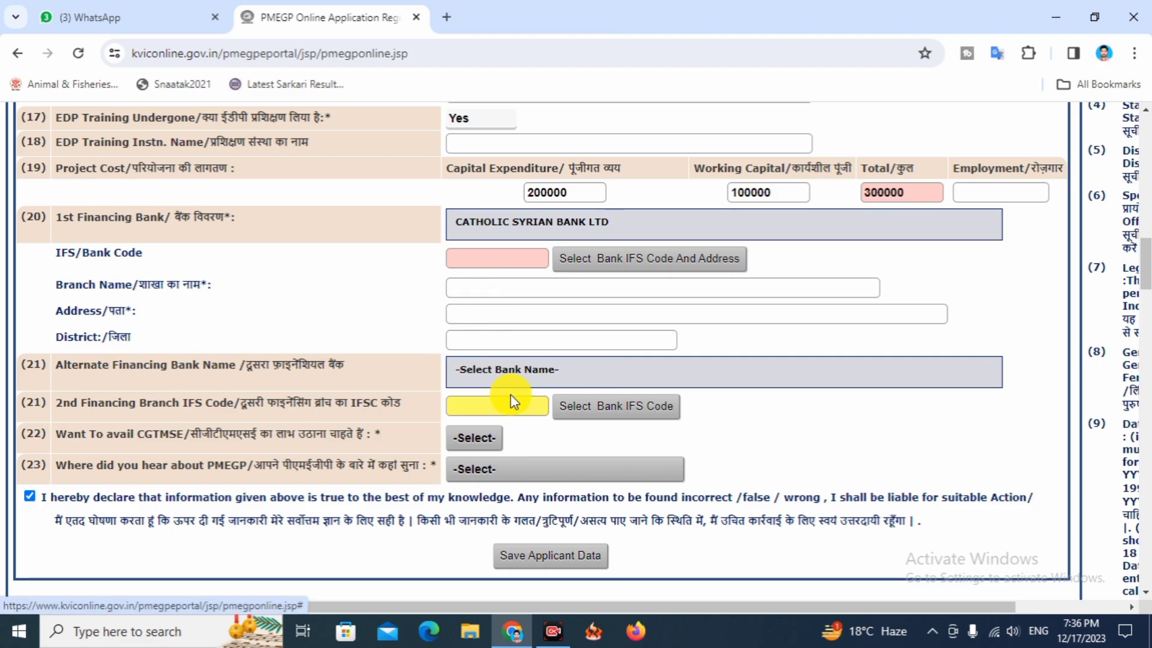
Review the PMEGP application form from the declaration and save section back up through the applicant's details
scroll(510, 402, "down", 1)
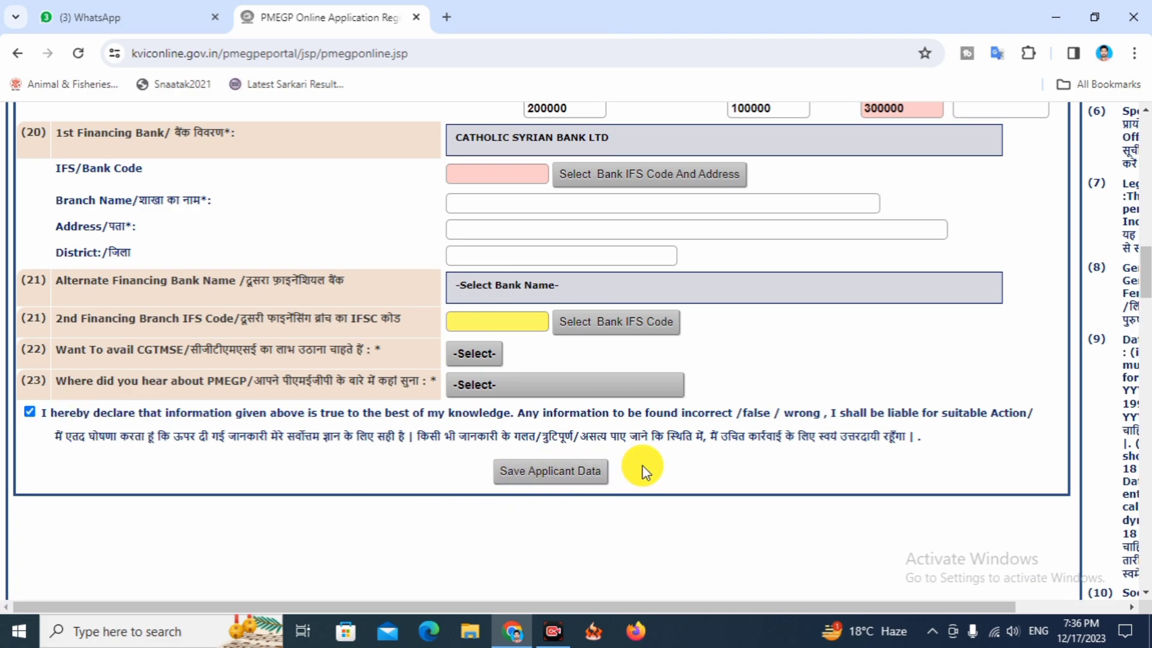
scroll(624, 380, "up", 15)
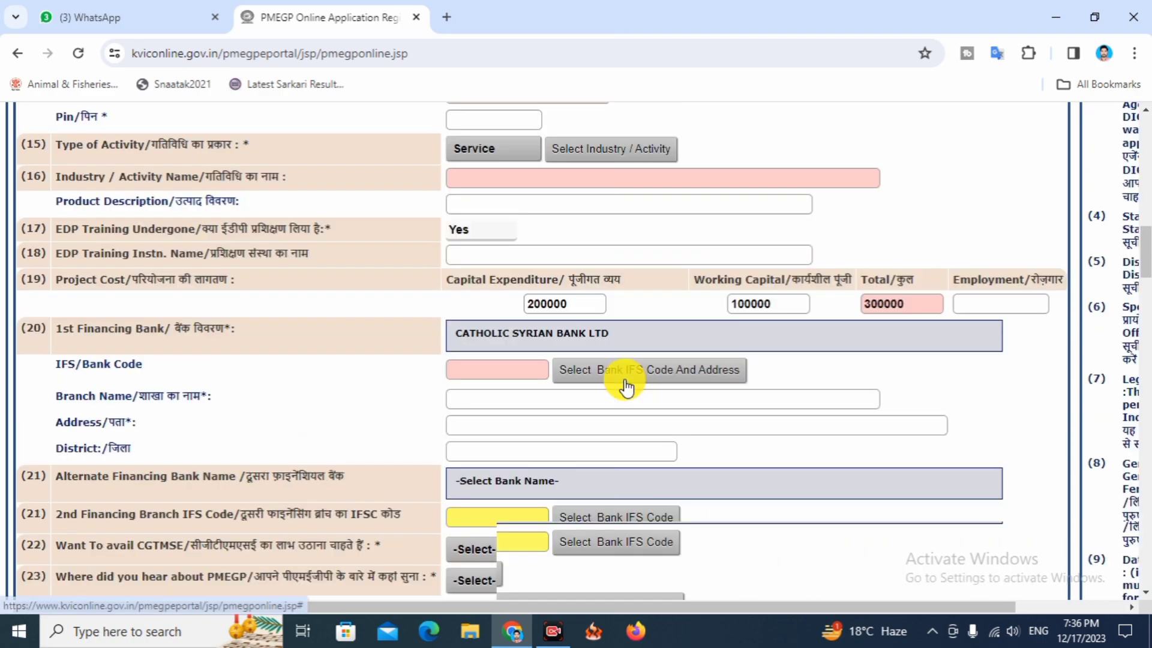
scroll(625, 384, "up", 8)
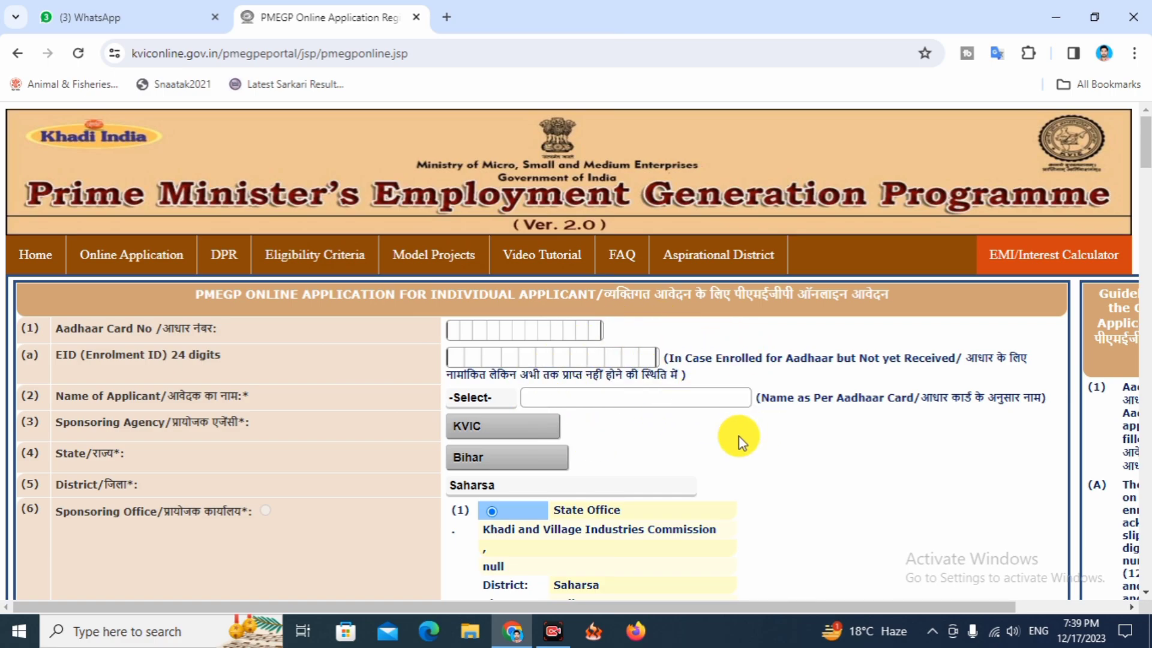
scroll(707, 378, "down", 3)
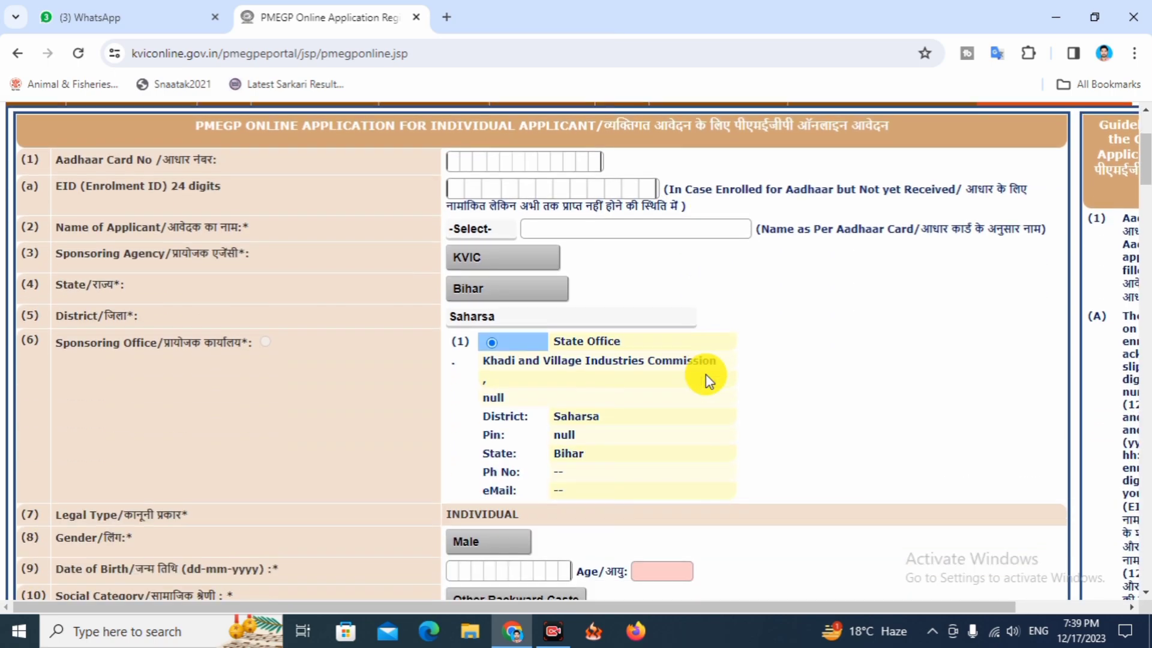
scroll(696, 354, "up", 3)
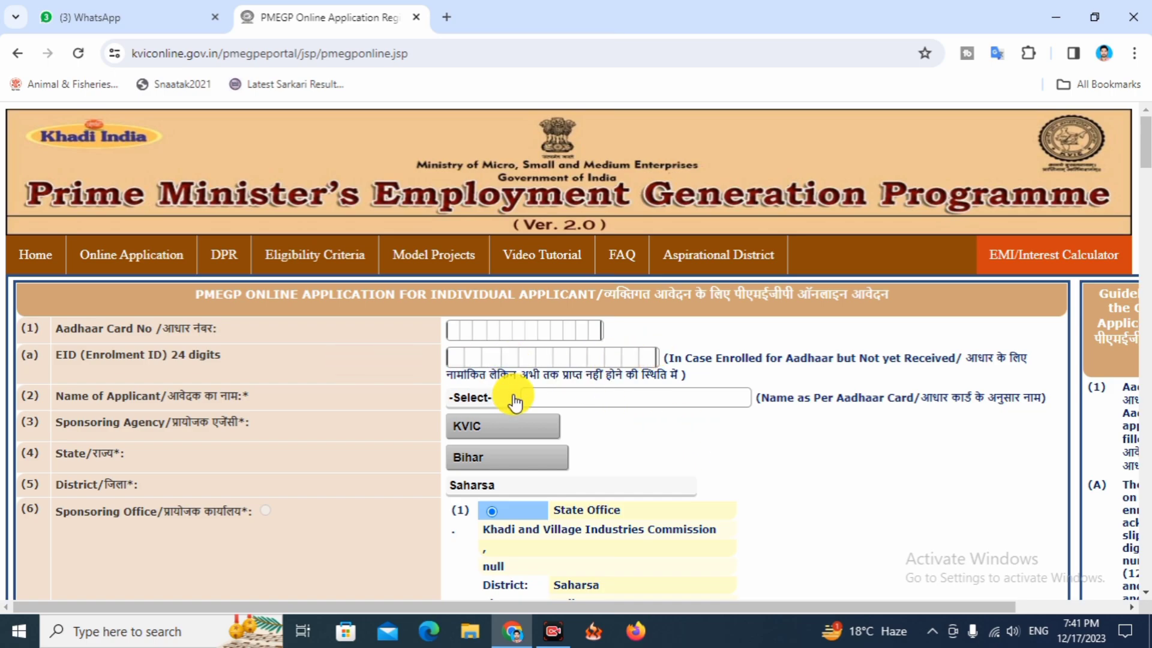
scroll(470, 384, "down", 5)
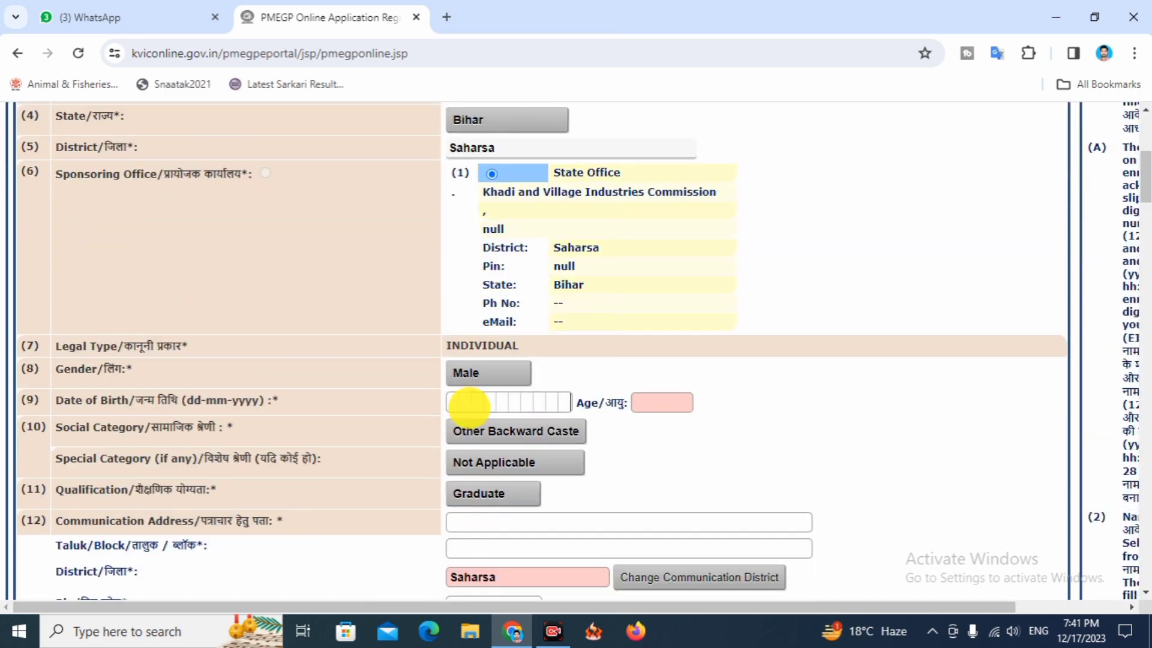
Download the DPR package spreadsheet from the PMEGP portal and open the recent download history
scroll(470, 405, "up", 5)
left_click(224, 264)
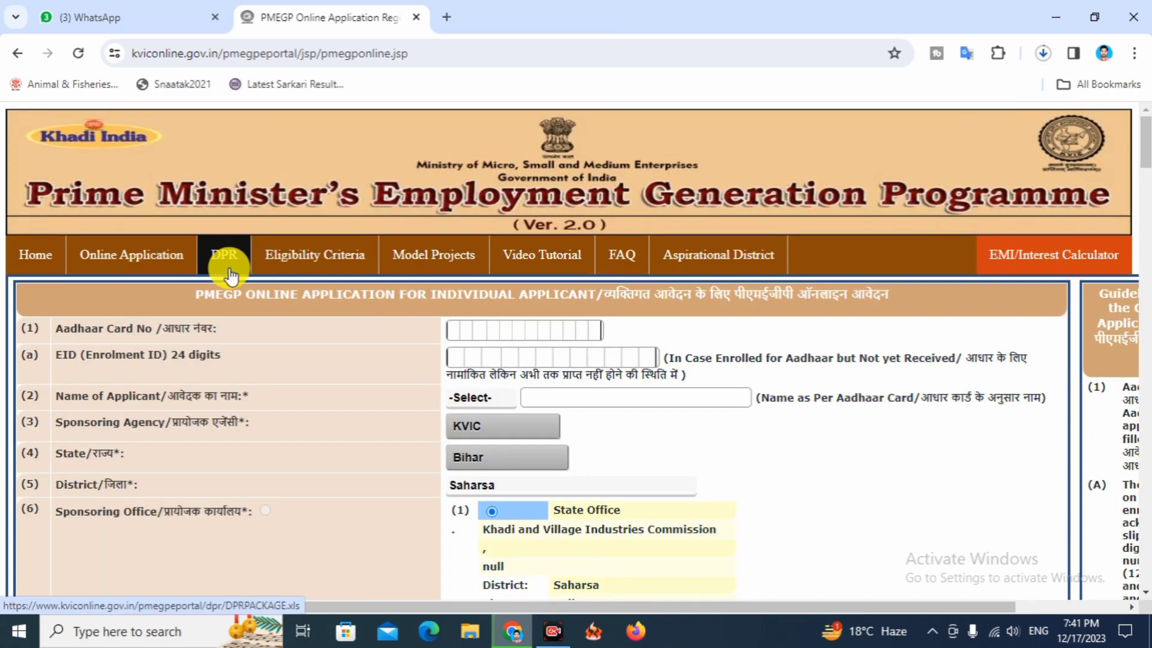
left_click(1042, 54)
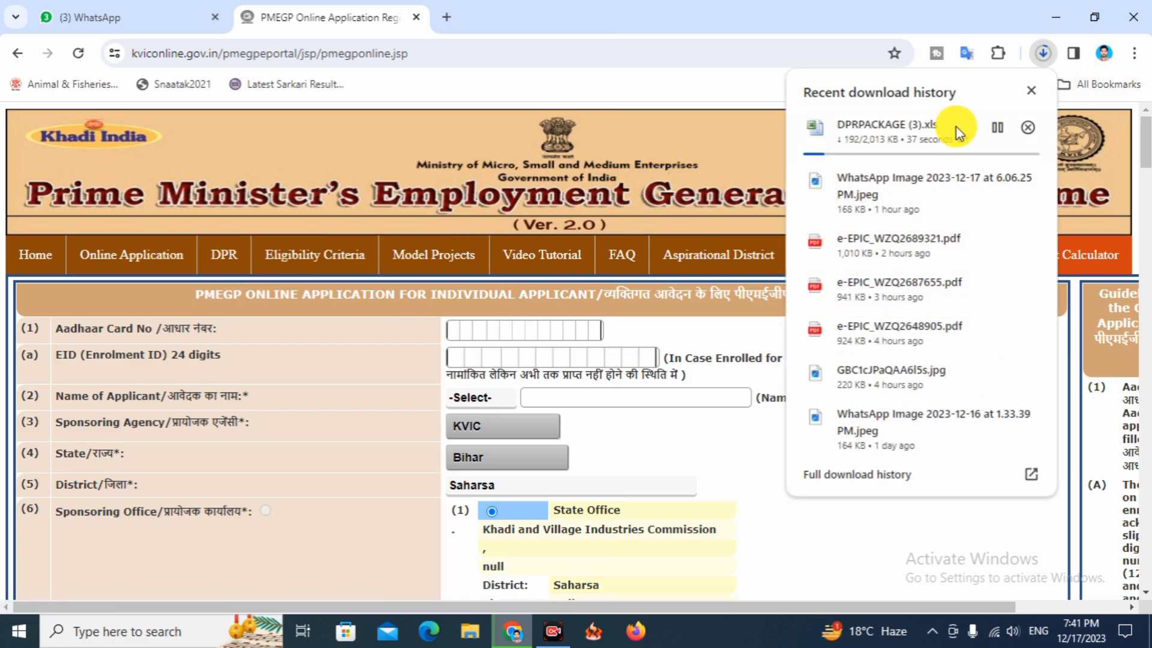